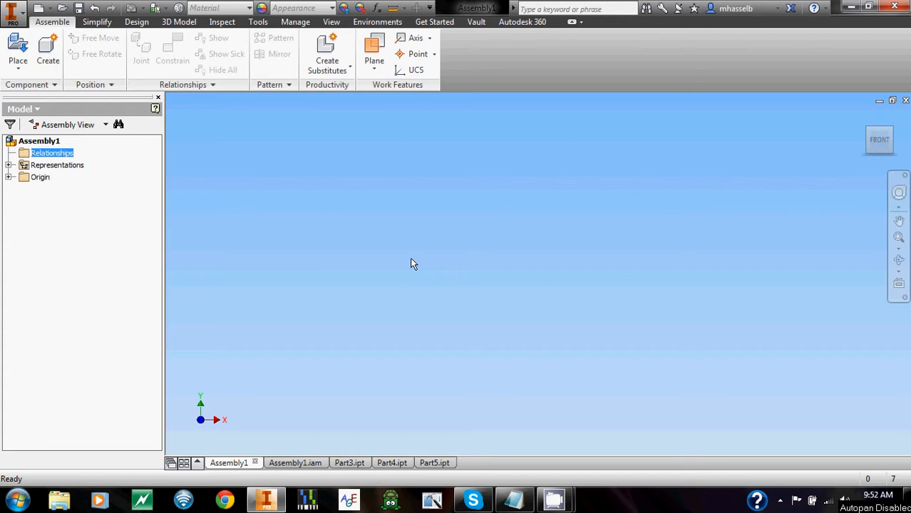
# Step: Switch to Assembly1.iam and pull the rod part clear of the cylinder
pyautogui.click(302, 463)
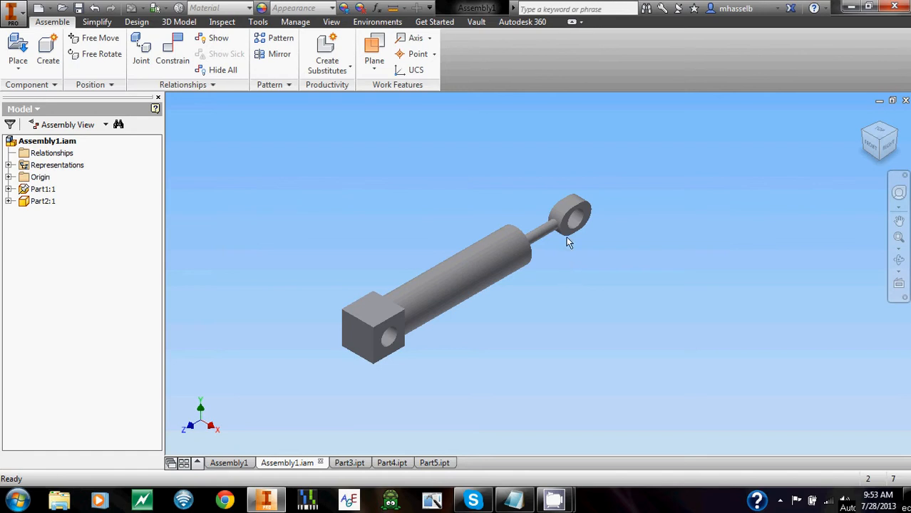
pyautogui.moveTo(569, 242); pyautogui.dragTo(670, 196)
pyautogui.click(647, 309)
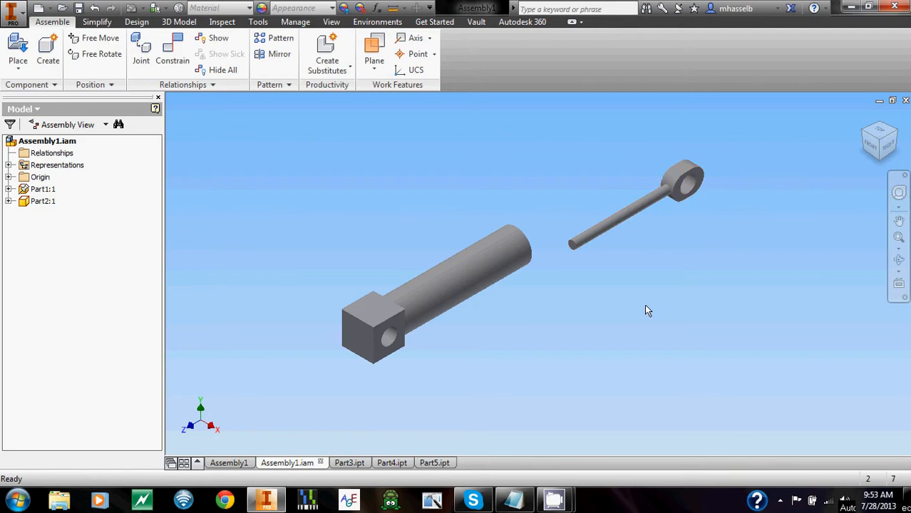
# Step: Mate the rod's axis to the cylinder's axis with an offset of 0.000 in
pyautogui.click(176, 57)
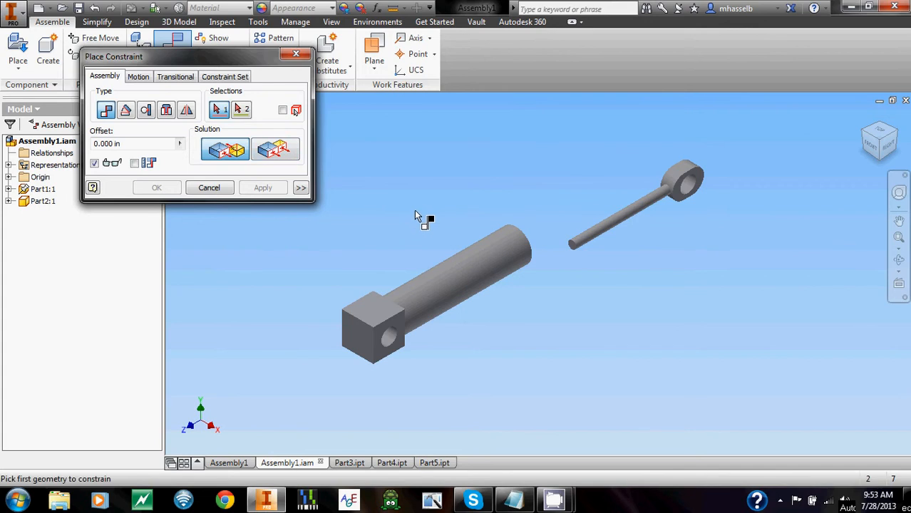
pyautogui.click(603, 233)
pyautogui.click(516, 258)
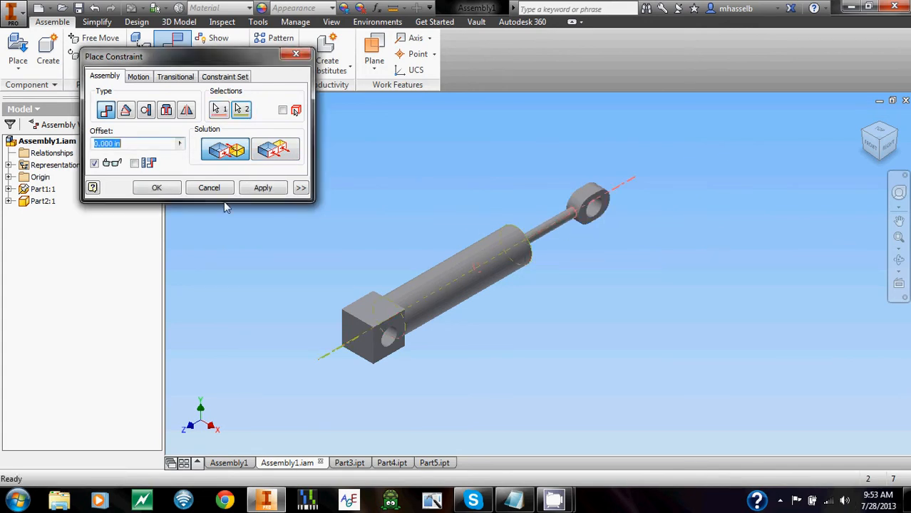
pyautogui.click(174, 191)
pyautogui.moveTo(333, 193); pyautogui.dragTo(360, 216, button='middle')
pyautogui.moveTo(497, 256); pyautogui.dragTo(478, 224, button='middle')
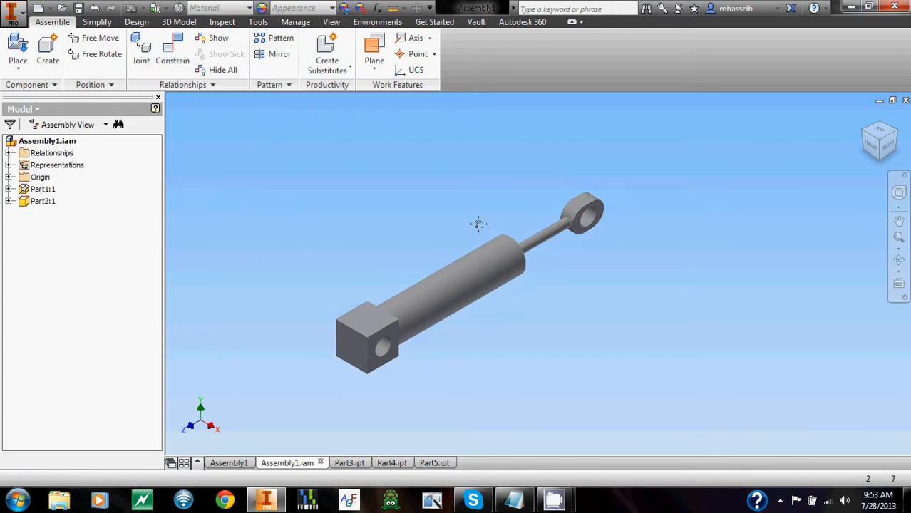
# Step: Slide the rod along the shared axis until it is fully outside the cylinder
pyautogui.moveTo(562, 219); pyautogui.dragTo(666, 188)
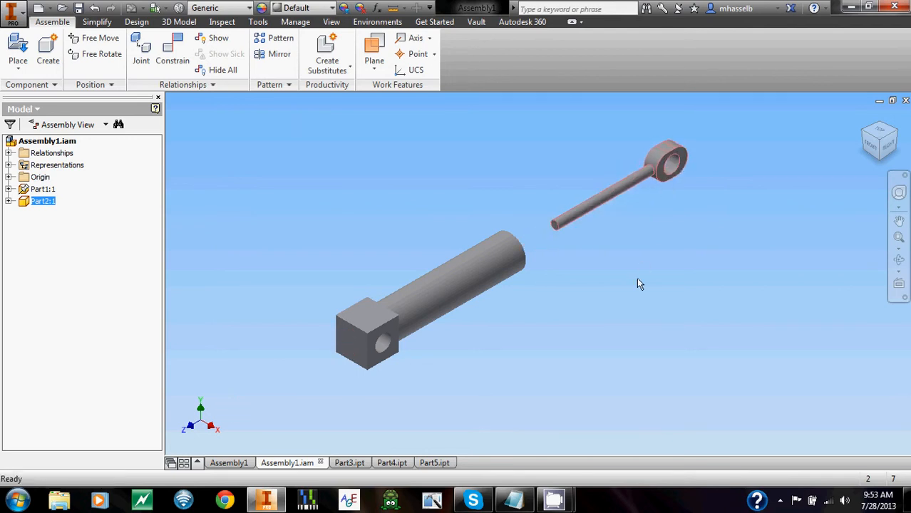
pyautogui.click(577, 197)
pyautogui.moveTo(512, 230); pyautogui.dragTo(490, 251, button='middle')
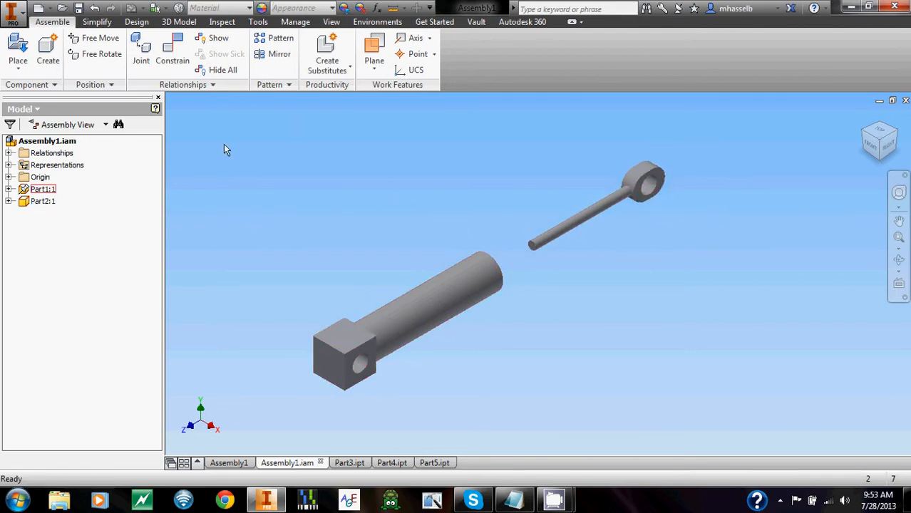
# Step: Set up a mate constraint between the rod's free end face and the cylinder's round end face, with the limit options expanded
pyautogui.click(173, 61)
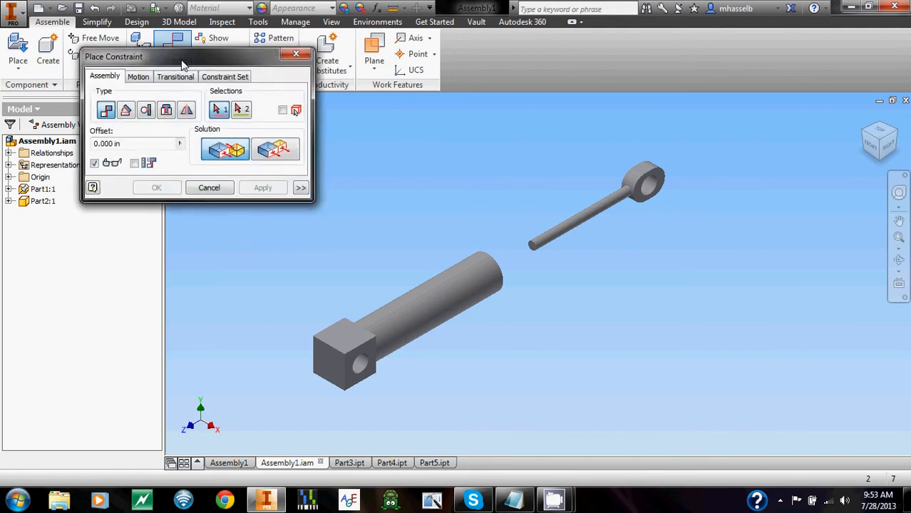
pyautogui.click(301, 188)
pyautogui.scroll(3, 520, 242)
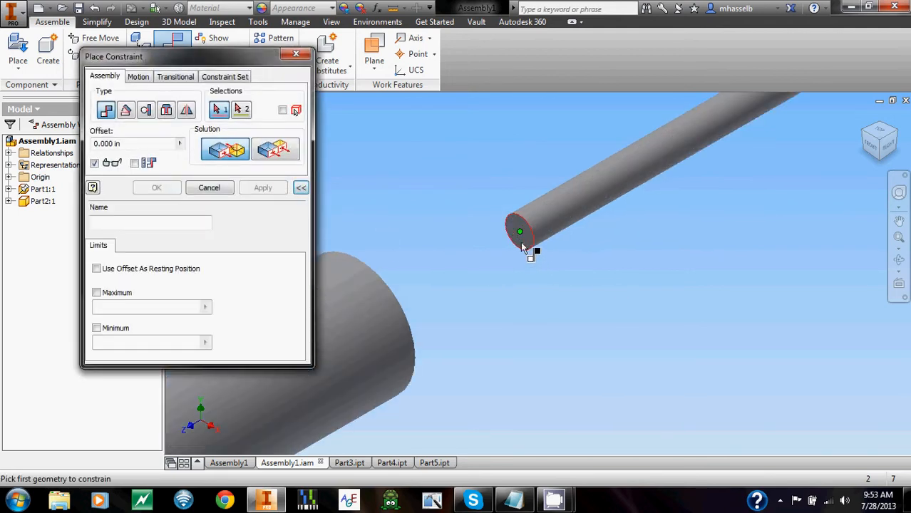
pyautogui.click(520, 242)
pyautogui.scroll(-3, 522, 242)
pyautogui.keyDown('shift'); pyautogui.moveTo(522, 241); pyautogui.dragTo(482, 284, button='middle'); pyautogui.keyUp('shift')
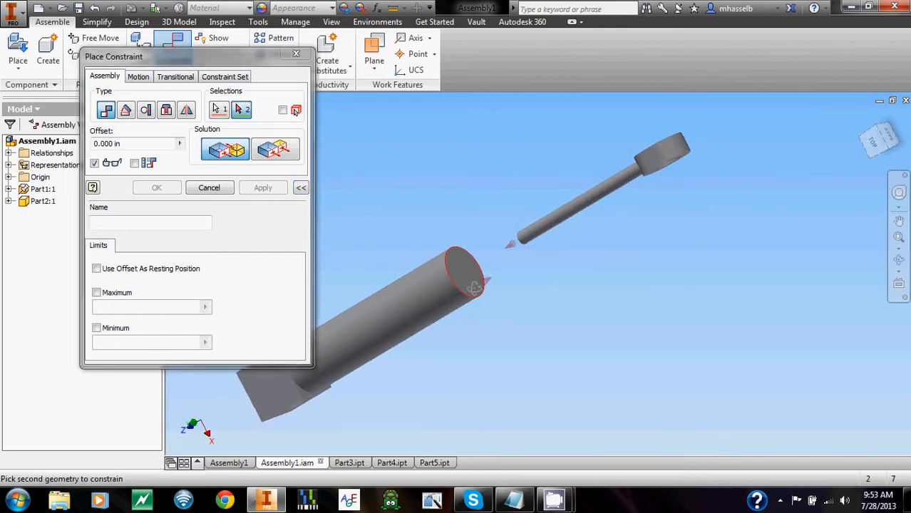
pyautogui.click(483, 286)
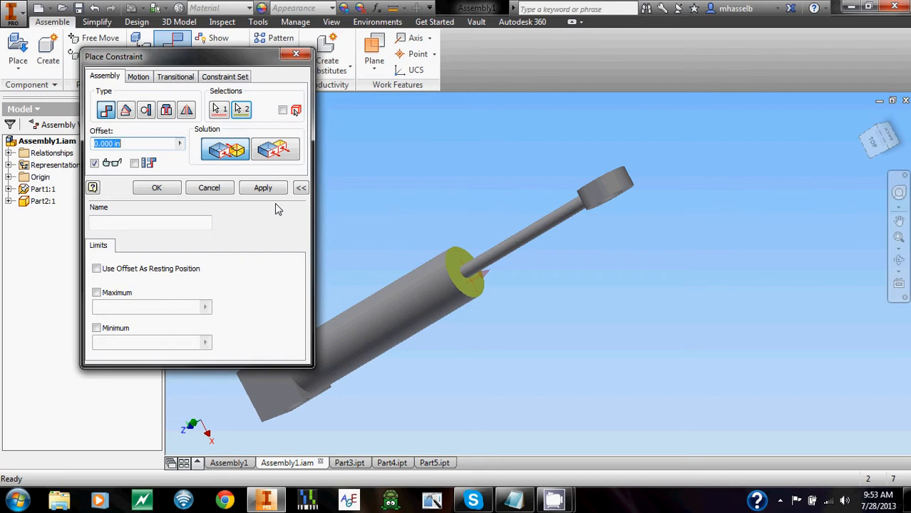
# Step: Limit the face mate to a maximum of 0.000 in and a minimum of -1.5 in, and move the rod to test its travel
pyautogui.click(96, 329)
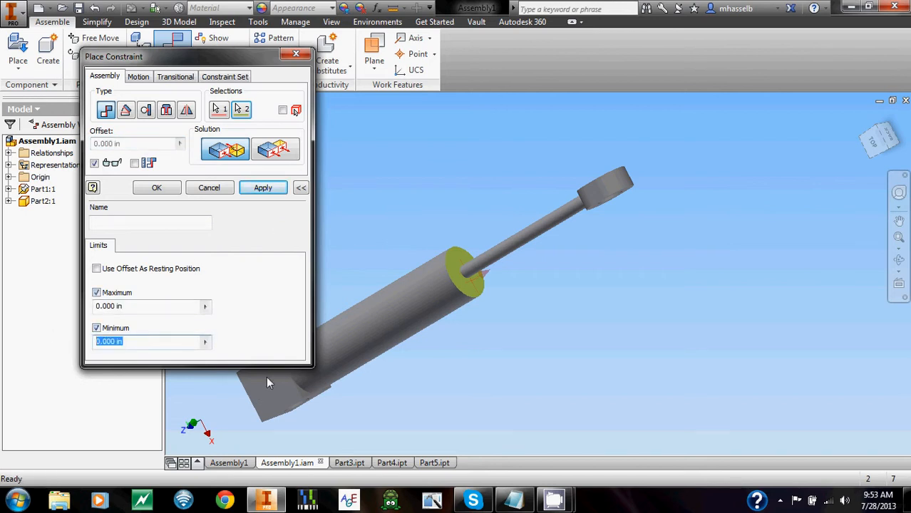
pyautogui.write('-1.5')
pyautogui.click(172, 194)
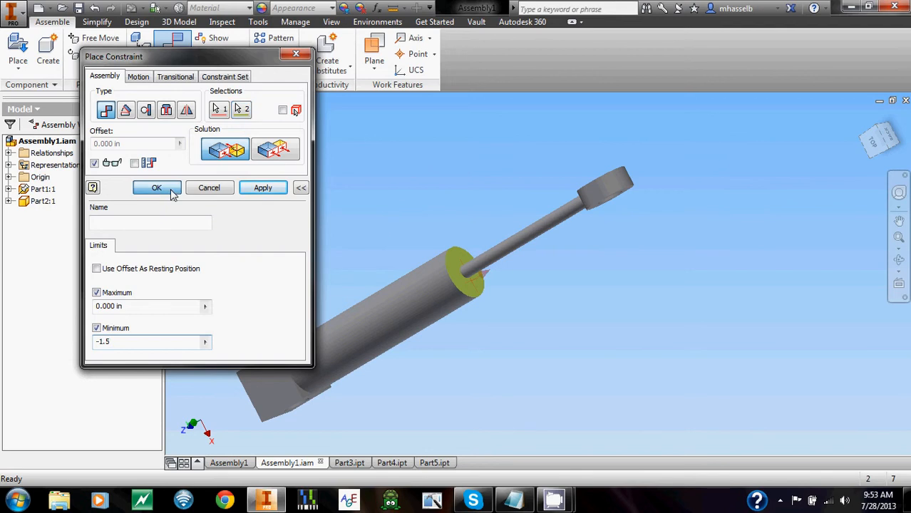
pyautogui.moveTo(564, 216); pyautogui.dragTo(702, 151)
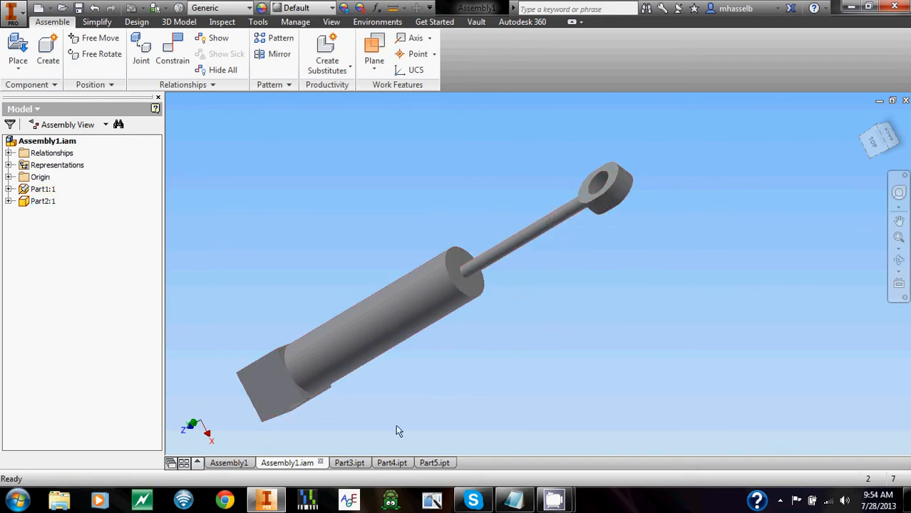
# Step: Review the open part files Part3.ipt, Part4.ipt and Part5.ipt, dismissing the Wi-Fi notification
pyautogui.click(350, 463)
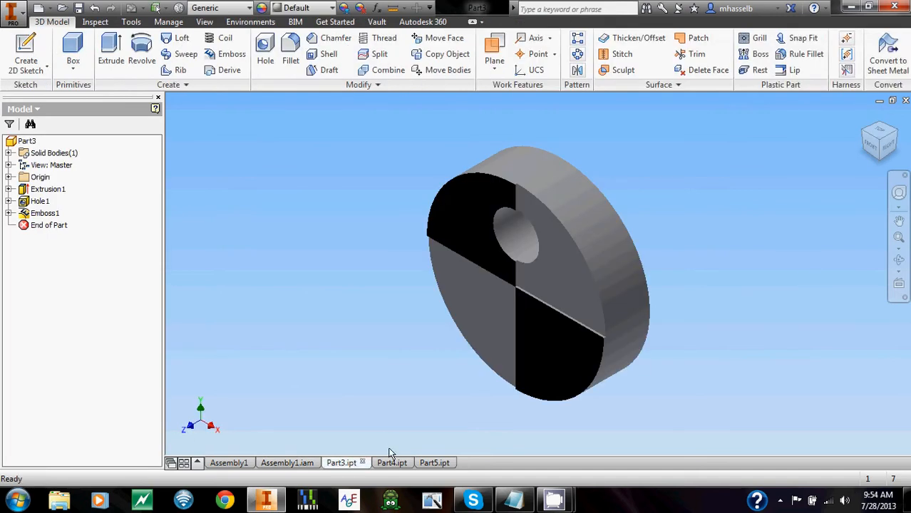
pyautogui.click(391, 463)
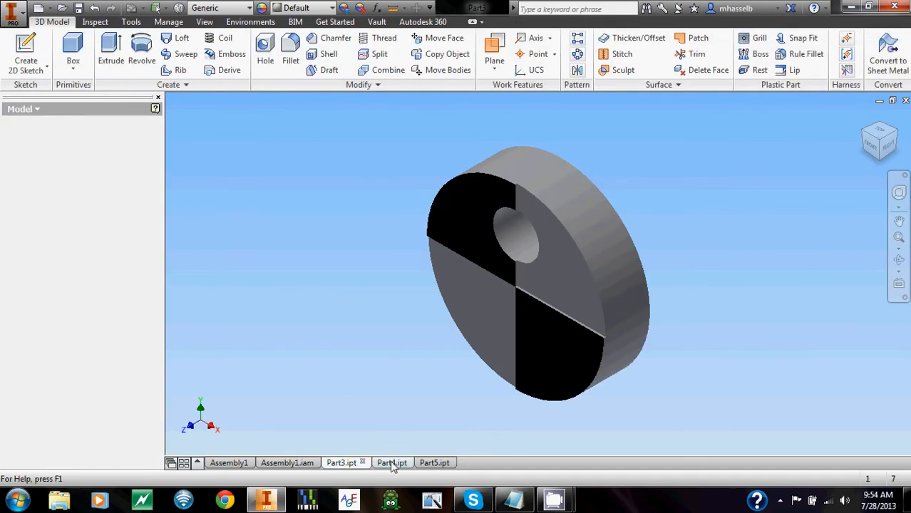
pyautogui.click(431, 463)
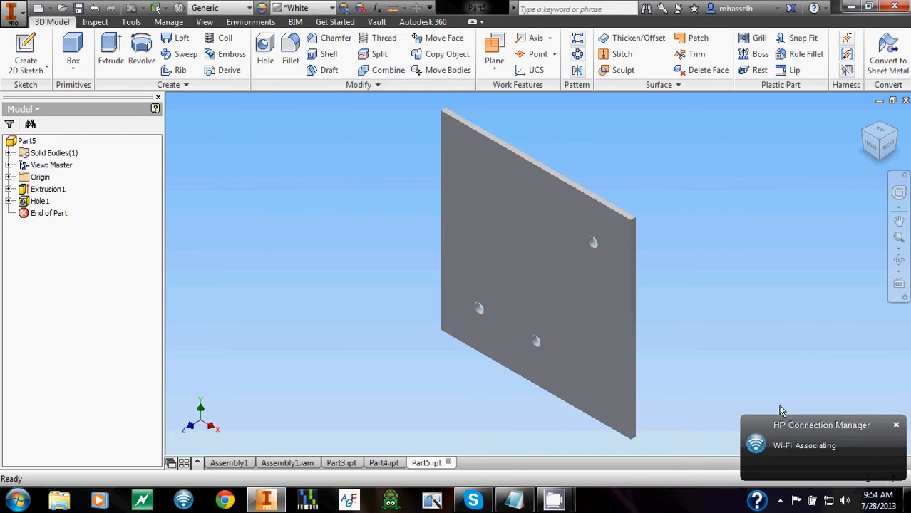
pyautogui.click(897, 425)
# Step: Place one instance each of Assembly1.iam, Part3.ipt, Part4.ipt and Part5.ipt together in the empty Assembly1 document
pyautogui.click(236, 465)
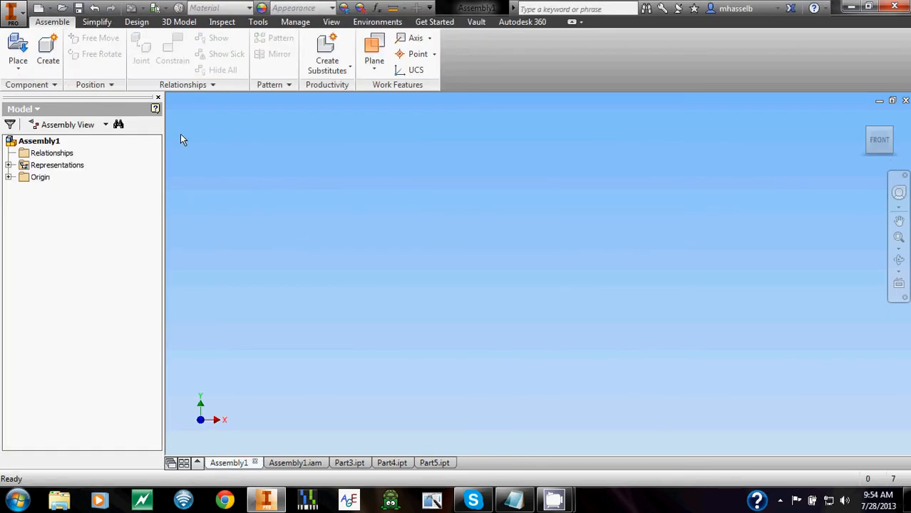
pyautogui.click(18, 50)
pyautogui.click(418, 251)
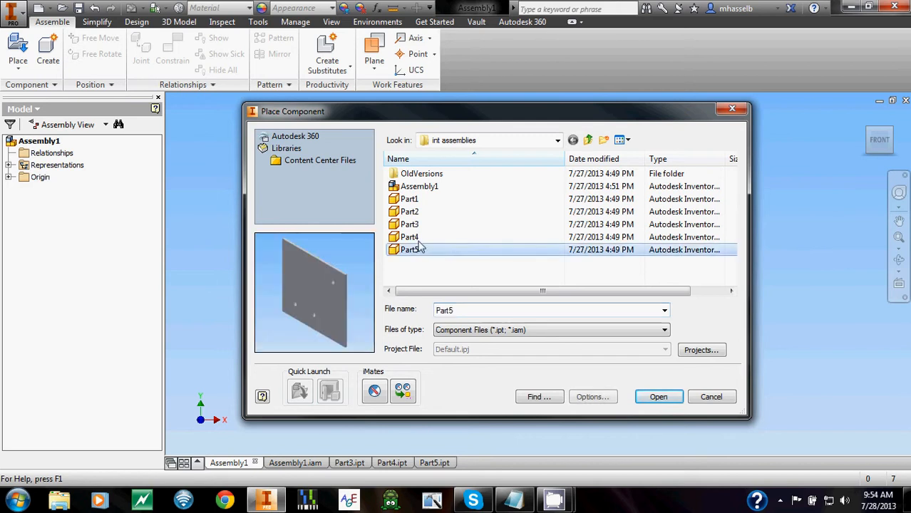
pyautogui.click(416, 237)
pyautogui.click(420, 254)
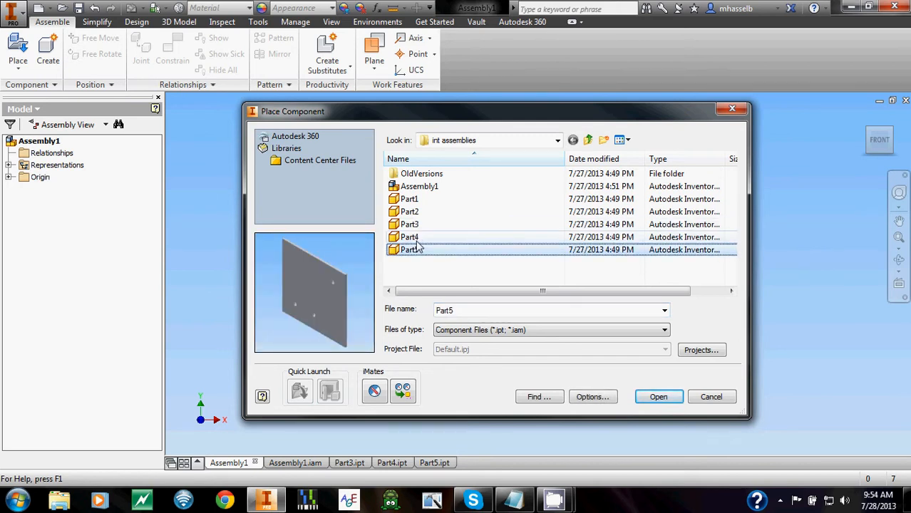
pyautogui.keyDown('ctrl'); pyautogui.click(412, 239); pyautogui.keyUp('ctrl')
pyautogui.keyDown('ctrl'); pyautogui.click(412, 225); pyautogui.keyUp('ctrl')
pyautogui.keyDown('ctrl'); pyautogui.click(418, 187); pyautogui.keyUp('ctrl')
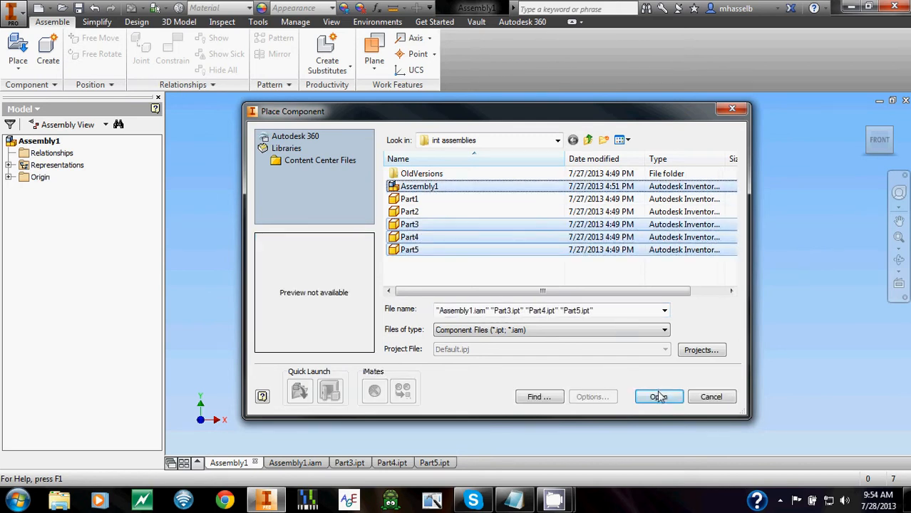
pyautogui.click(658, 397)
pyautogui.click(428, 294)
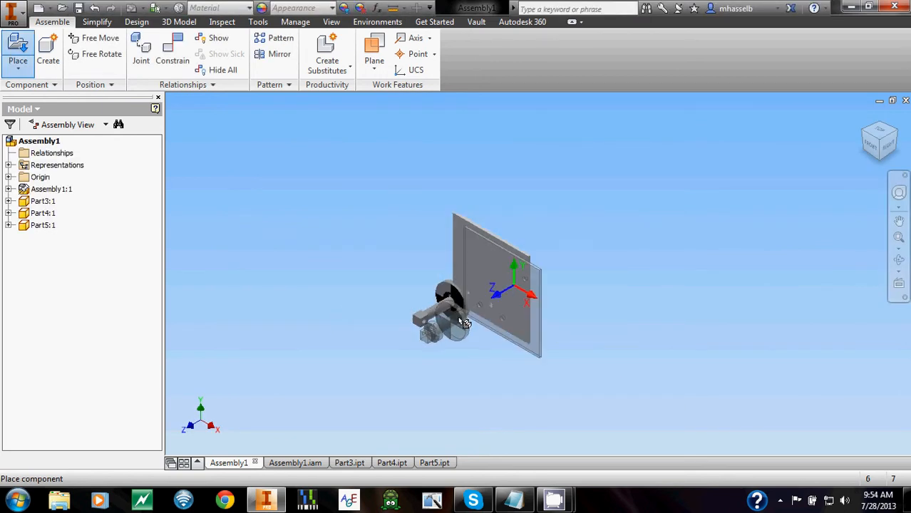
pyautogui.press('Escape')
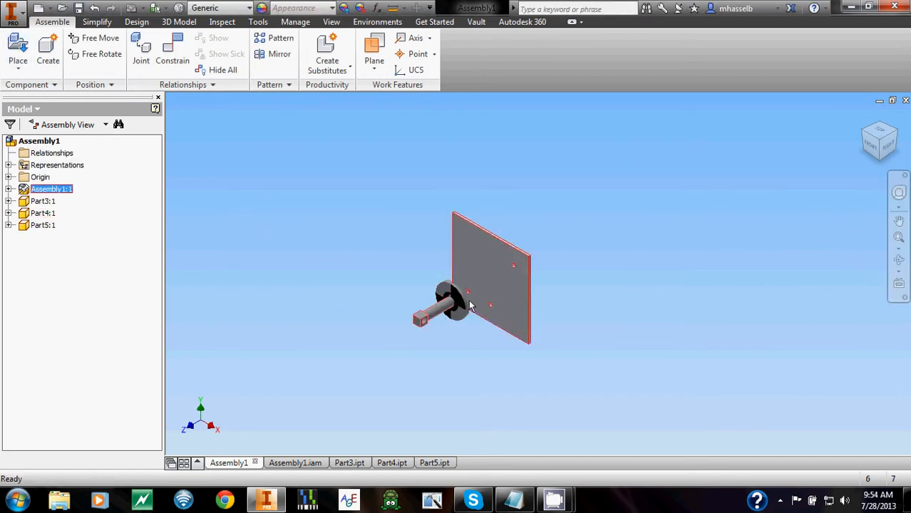
pyautogui.rightClick(506, 288)
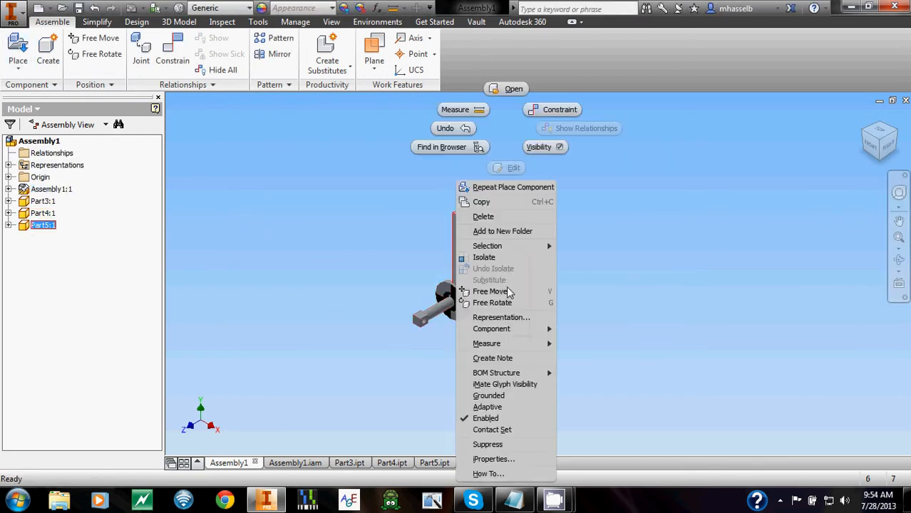
pyautogui.click(499, 407)
pyautogui.hotkey('ctrl', 'z')
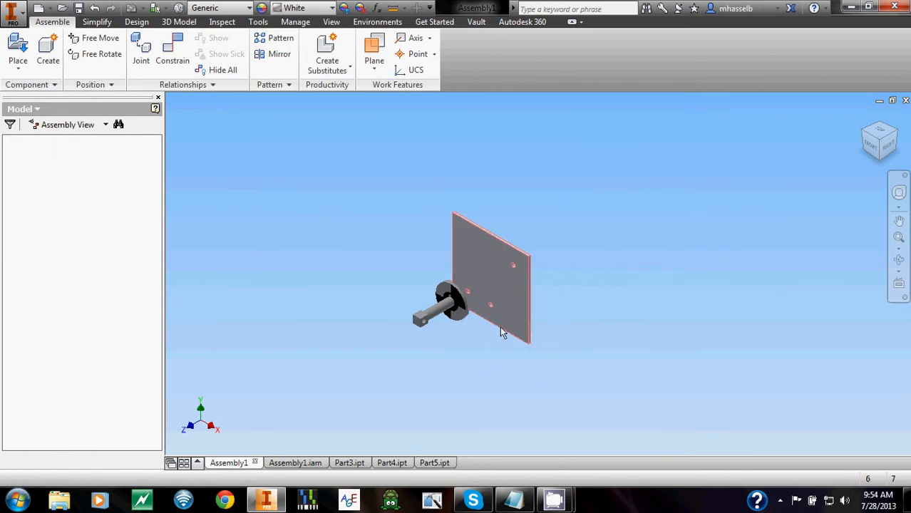
# Step: Ground the square plate Part5 in the assembly
pyautogui.click(504, 296)
pyautogui.rightClick(505, 300)
pyautogui.click(496, 383)
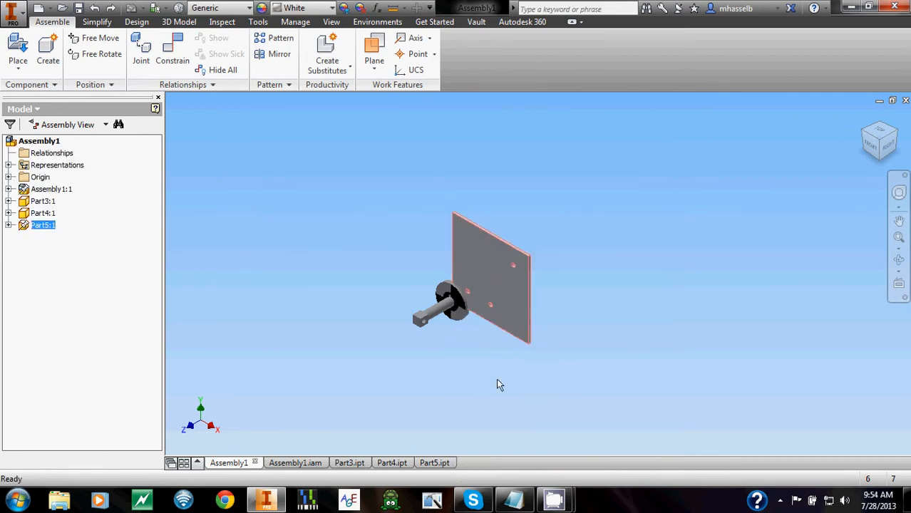
# Step: Unground the cylinder subassembly and move it away from the discs and plate
pyautogui.click(434, 319)
pyautogui.rightClick(440, 319)
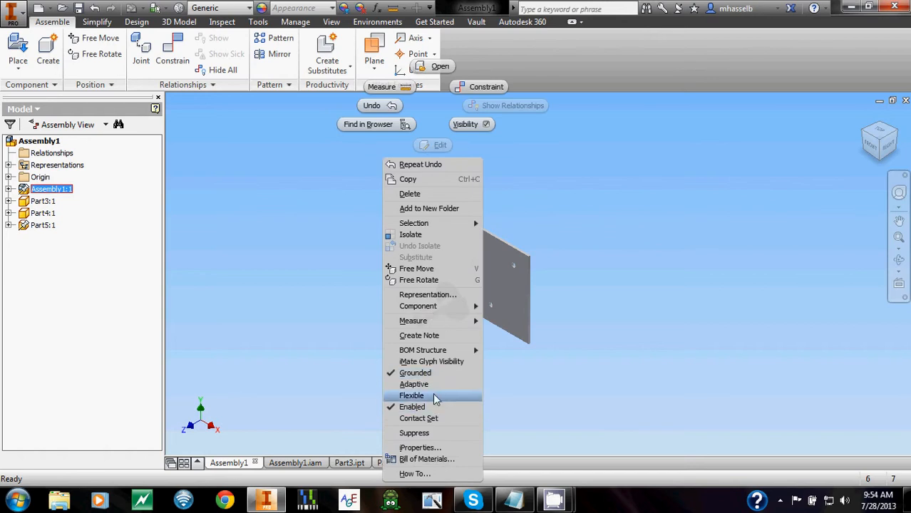
pyautogui.click(417, 373)
pyautogui.moveTo(431, 329); pyautogui.dragTo(376, 321)
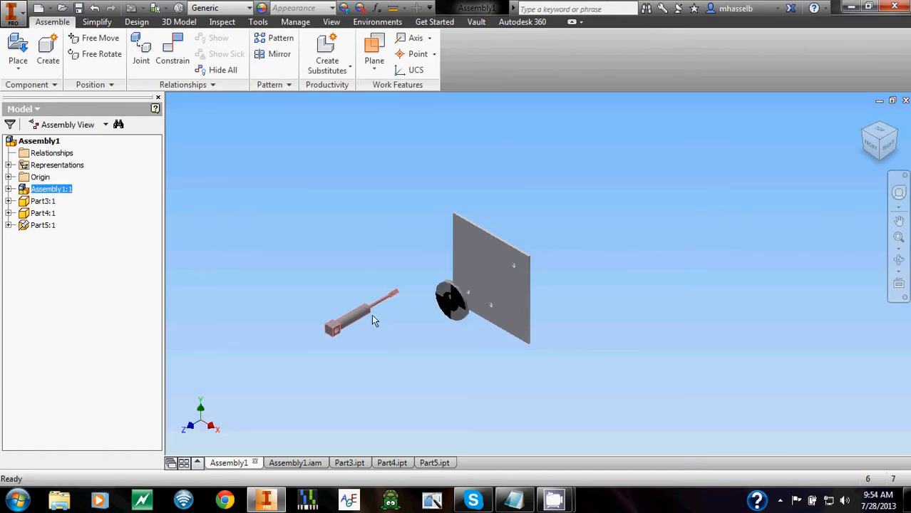
# Step: Make the cylinder subassembly flexible and move its parts to test the rod's travel inside the cylinder
pyautogui.scroll(3, 389, 324)
pyautogui.moveTo(406, 329); pyautogui.dragTo(472, 283, button='middle')
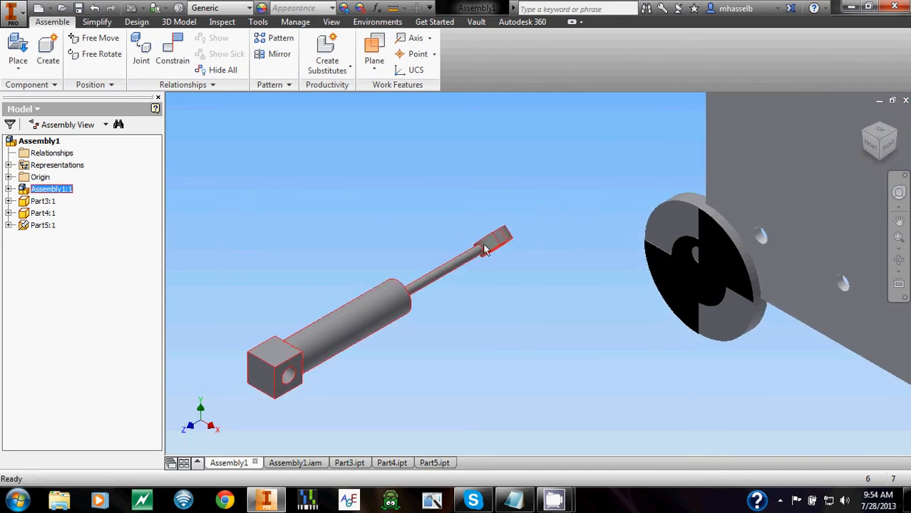
pyautogui.moveTo(488, 248); pyautogui.dragTo(519, 219)
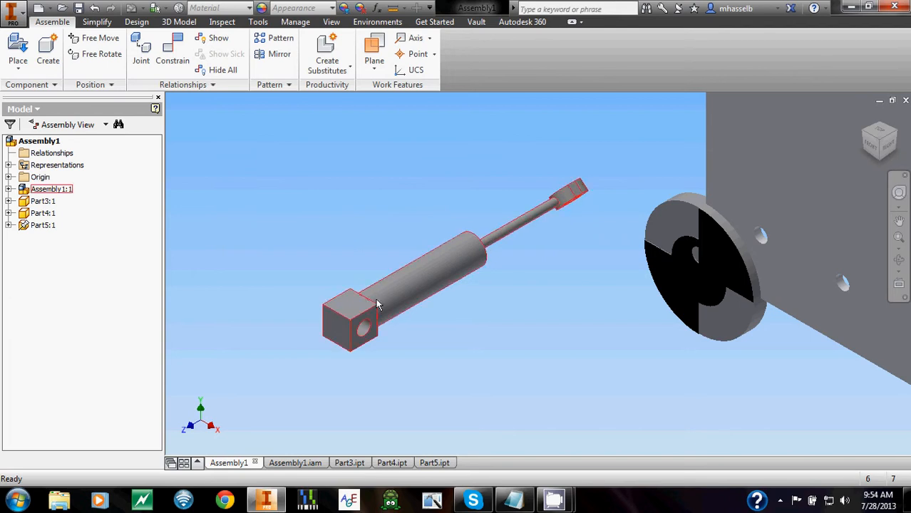
pyautogui.click(63, 189)
pyautogui.rightClick(65, 193)
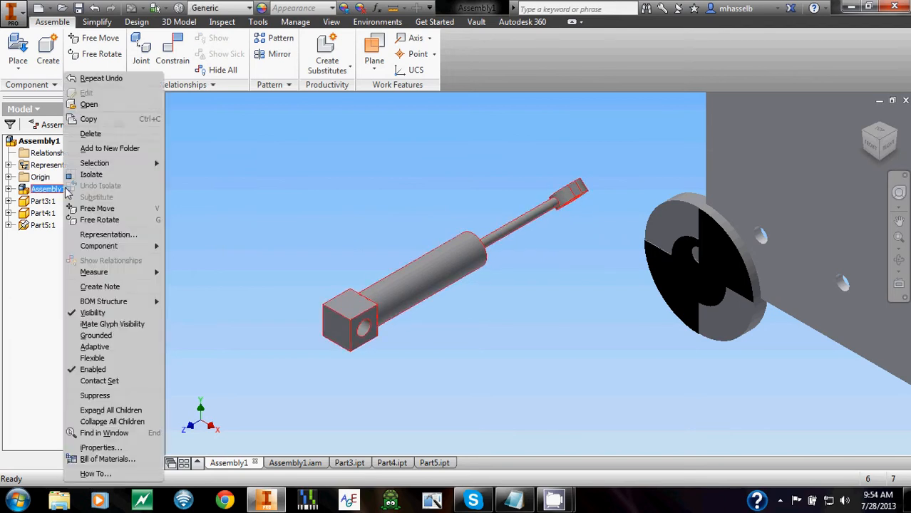
pyautogui.click(93, 358)
pyautogui.moveTo(459, 248); pyautogui.dragTo(405, 258)
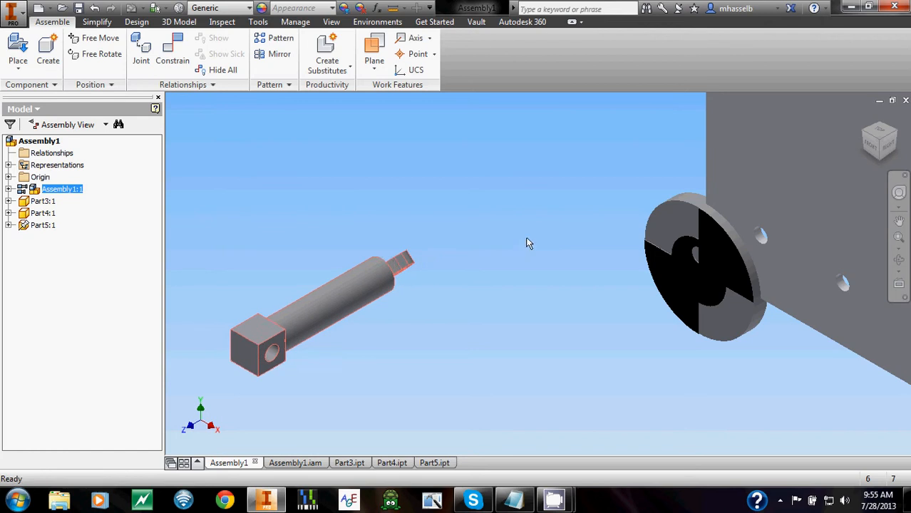
# Step: Move the large disc and the small disc apart from each other and clear of the plate
pyautogui.scroll(-3, 528, 239)
pyautogui.moveTo(519, 237); pyautogui.dragTo(405, 249, button='middle')
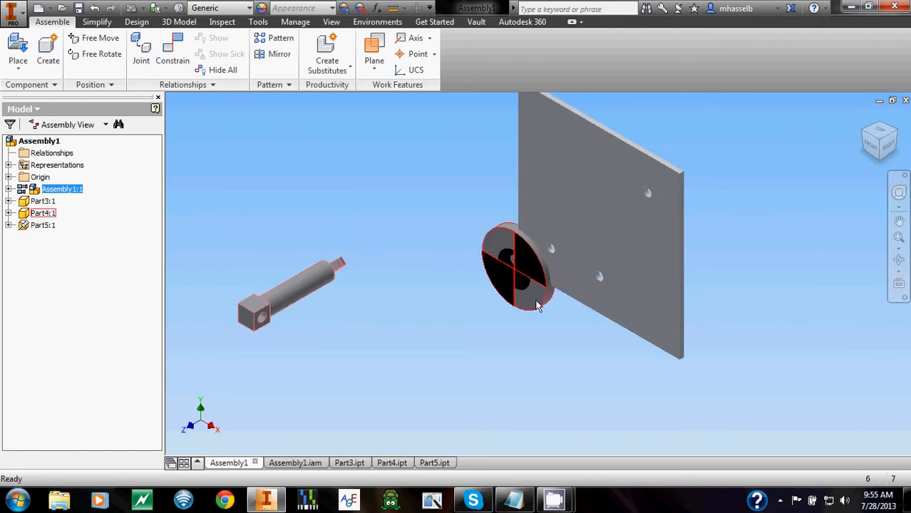
pyautogui.moveTo(538, 306); pyautogui.dragTo(442, 346)
pyautogui.moveTo(517, 267); pyautogui.dragTo(485, 341)
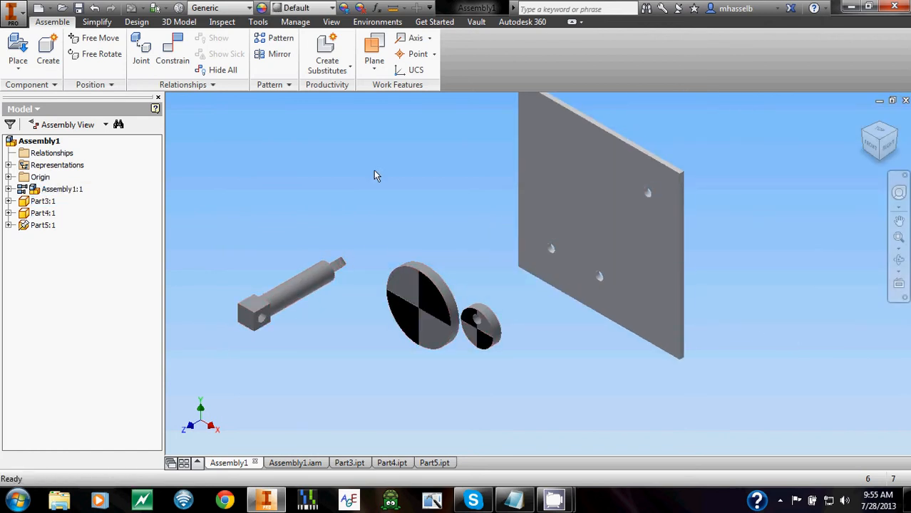
# Step: Mate the large disc's axis to the axis of the plate's lower-left hole with a 0.000 in offset
pyautogui.scroll(3, 448, 299)
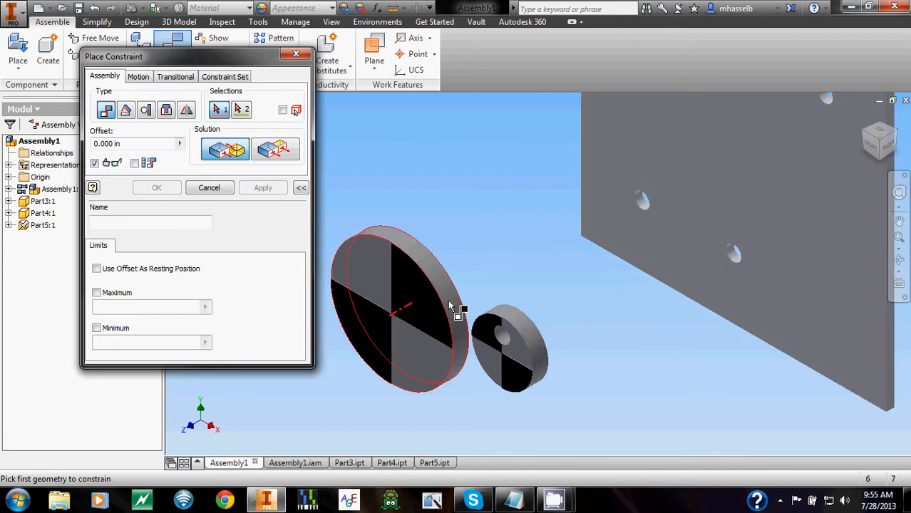
pyautogui.click(448, 299)
pyautogui.scroll(4, 641, 218)
pyautogui.click(642, 218)
pyautogui.scroll(-2, 399, 241)
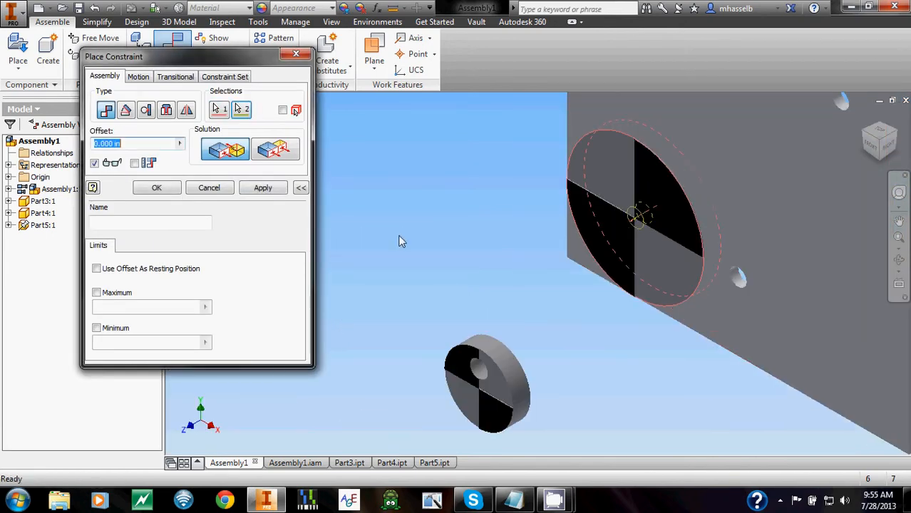
pyautogui.click(268, 191)
# Step: Mate the small disc's outer cylindrical axis to the plate hole beside the large disc, with a 0.000 in offset
pyautogui.scroll(4, 513, 387)
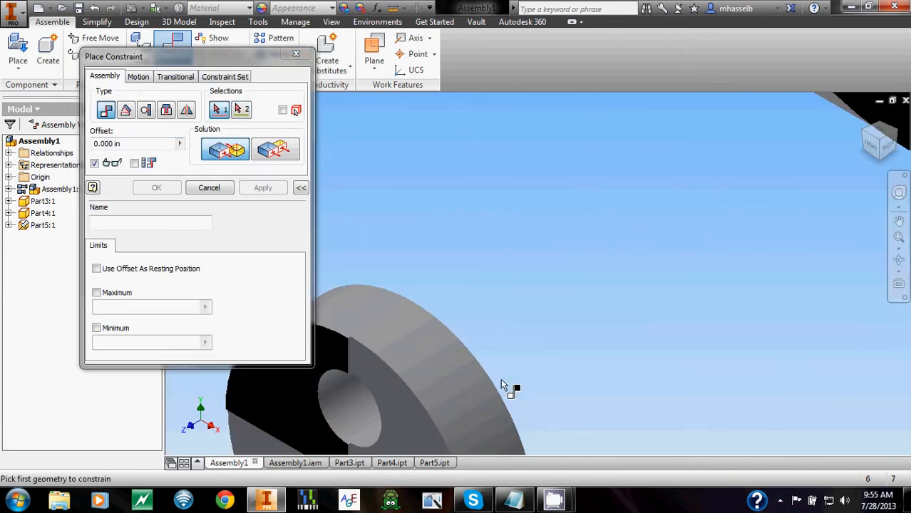
pyautogui.click(474, 412)
pyautogui.scroll(-3, 474, 411)
pyautogui.scroll(4, 600, 356)
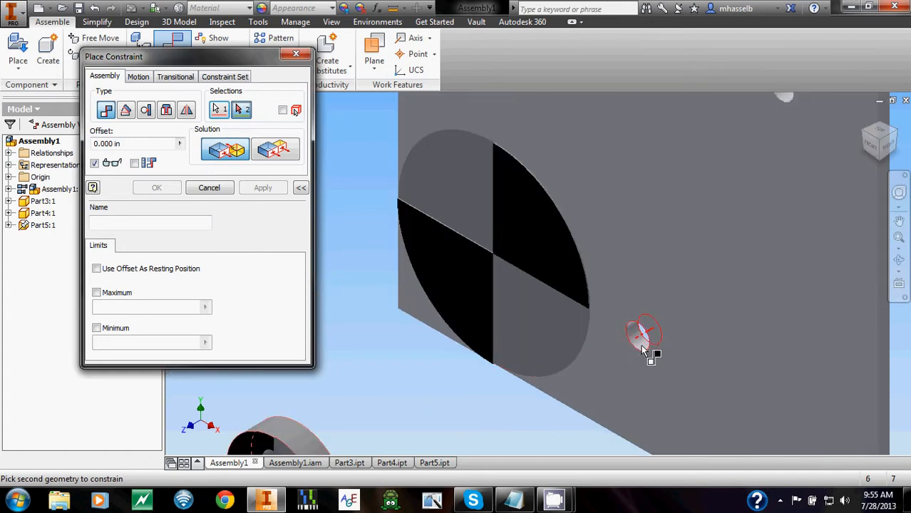
pyautogui.click(644, 349)
pyautogui.click(262, 187)
# Step: Mate the axis of the hole in the cylinder's square block to the plate's upper hole, with a 0.000 in offset
pyautogui.scroll(-3, 489, 295)
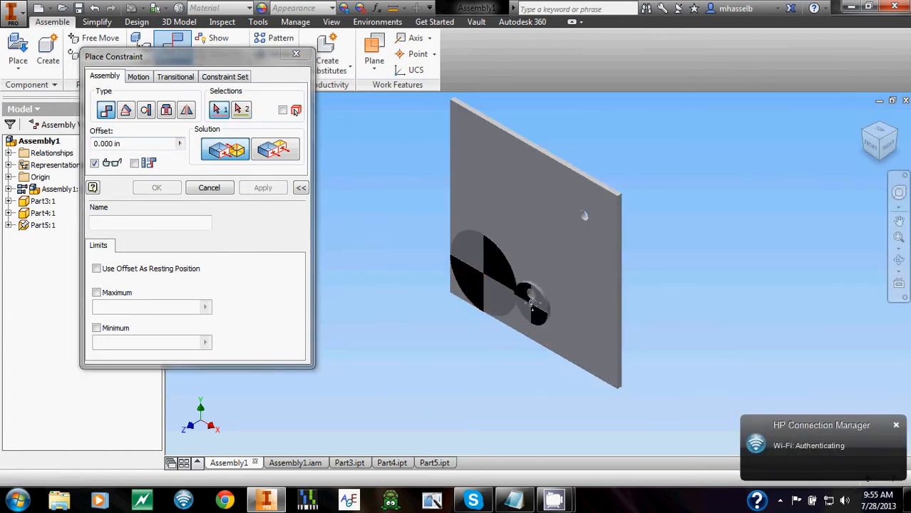
pyautogui.moveTo(531, 303); pyautogui.dragTo(724, 316, button='middle')
pyautogui.scroll(4, 377, 353)
pyautogui.click(399, 382)
pyautogui.scroll(-4, 542, 342)
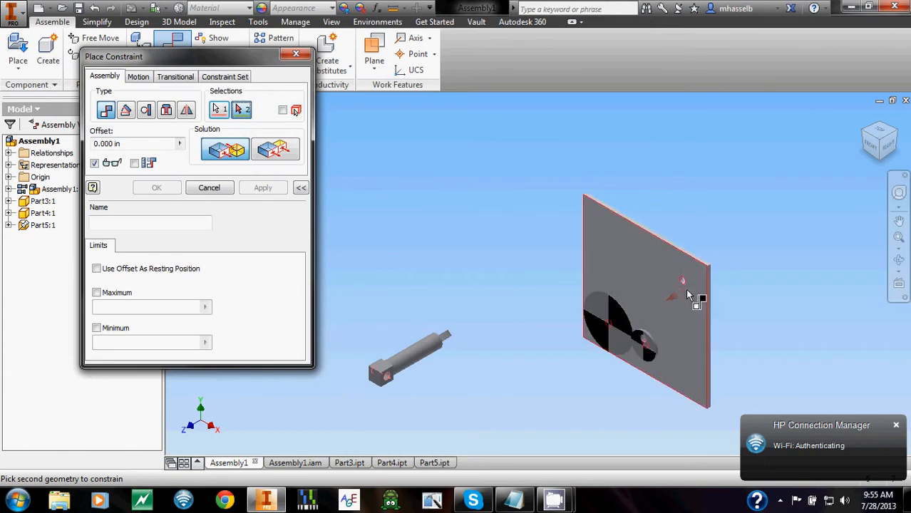
pyautogui.scroll(5, 671, 252)
pyautogui.click(663, 250)
pyautogui.scroll(-5, 662, 246)
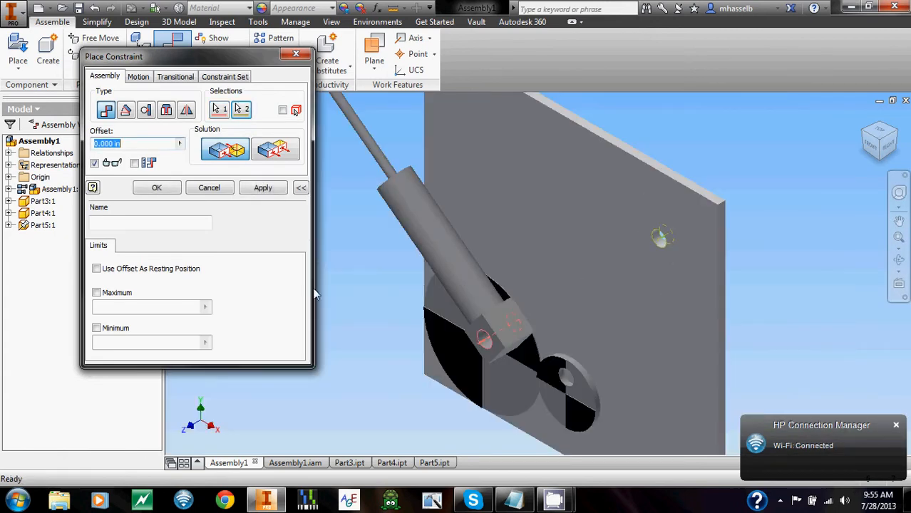
pyautogui.click(263, 188)
# Step: Mate the side face of the cylinder's square block to the plate's front face with a 0.000 in offset
pyautogui.scroll(4, 470, 367)
pyautogui.click(465, 371)
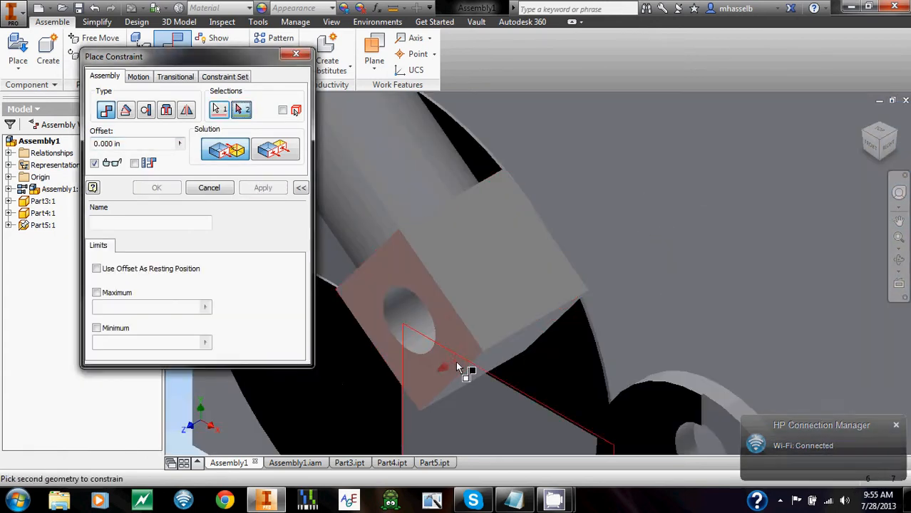
pyautogui.scroll(-3, 639, 322)
pyautogui.click(639, 323)
pyautogui.click(263, 187)
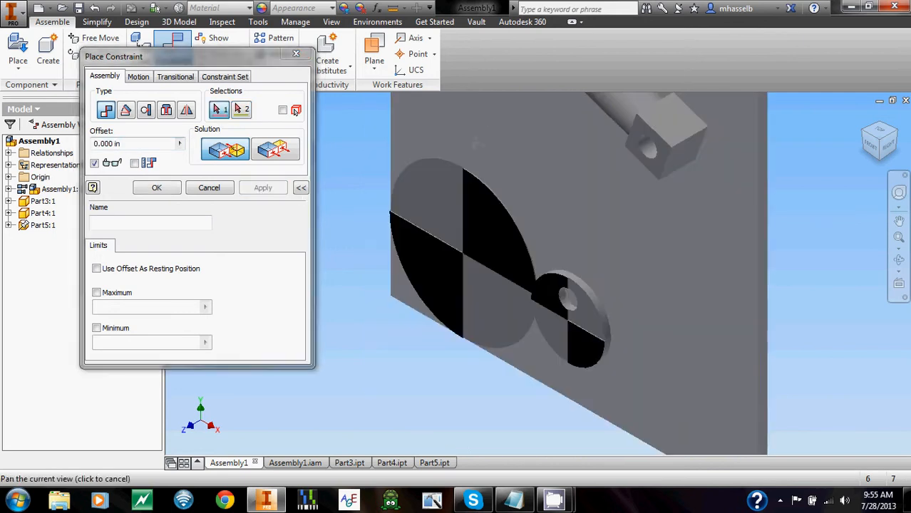
# Step: End constraint placement and pull the large disc and the small disc away from the plate along their hole axes
pyautogui.scroll(3, 476, 188)
pyautogui.press('Escape')
pyautogui.moveTo(455, 262); pyautogui.dragTo(370, 308)
pyautogui.moveTo(586, 343); pyautogui.dragTo(476, 382)
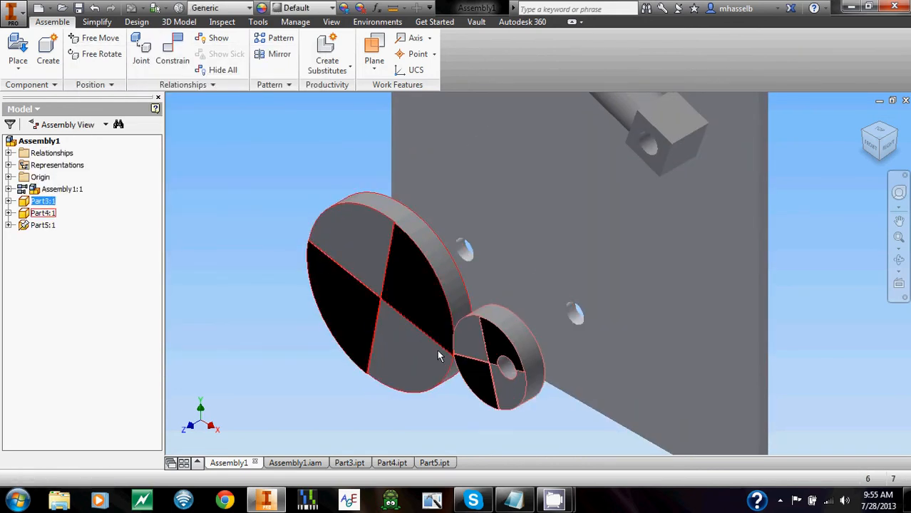
# Step: Free-rotate the large disc and the small disc individually to turn their plain back faces toward the view
pyautogui.click(420, 310)
pyautogui.press('g')
pyautogui.moveTo(529, 292); pyautogui.dragTo(508, 324)
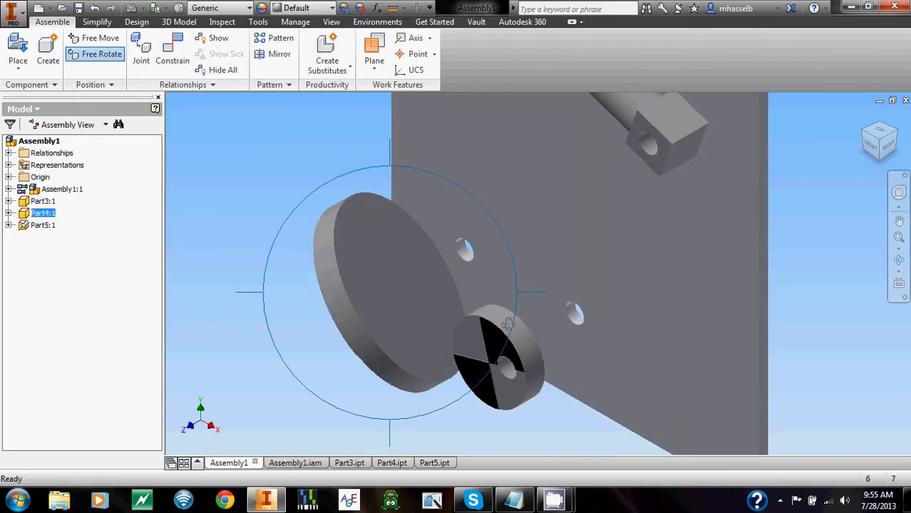
pyautogui.press('Escape')
pyautogui.click(537, 373)
pyautogui.press('g')
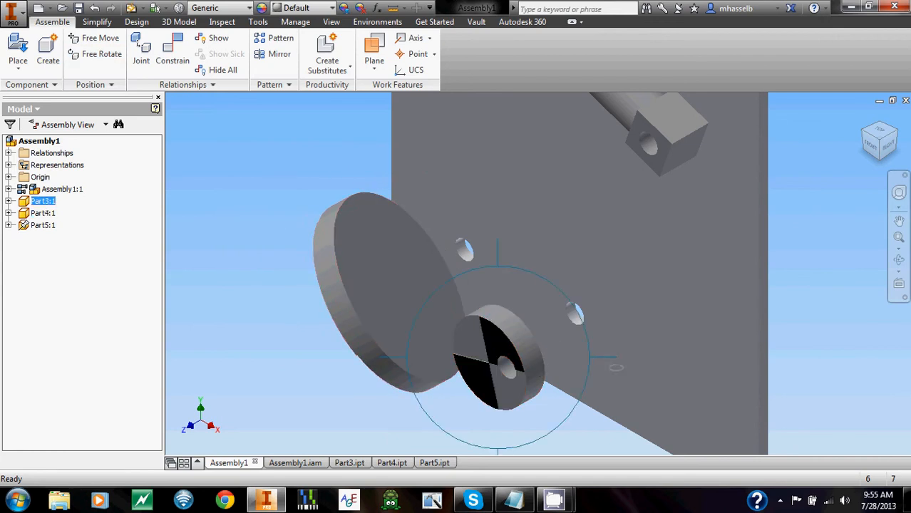
pyautogui.moveTo(610, 360); pyautogui.dragTo(456, 349)
pyautogui.press('Escape')
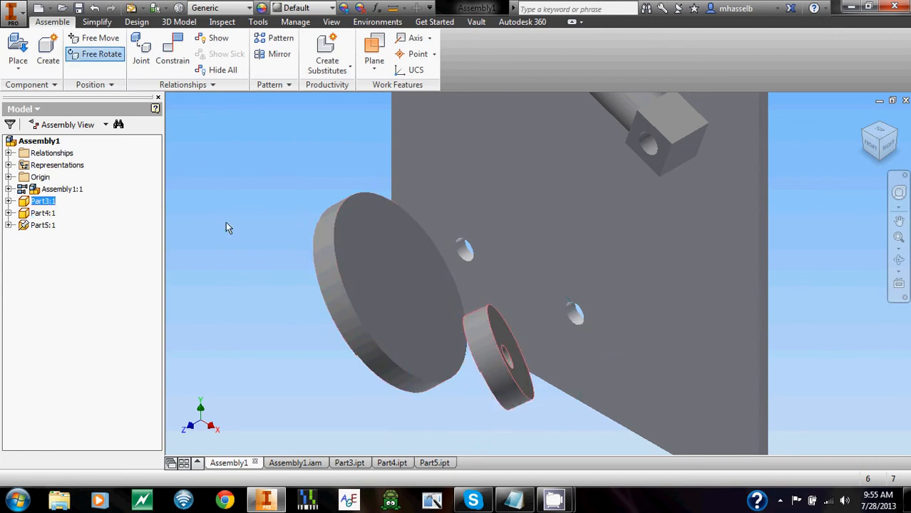
# Step: Mate the large disc's plain back face to the plate's front face with a 0.000 in offset
pyautogui.click(184, 69)
pyautogui.click(407, 289)
pyautogui.click(553, 244)
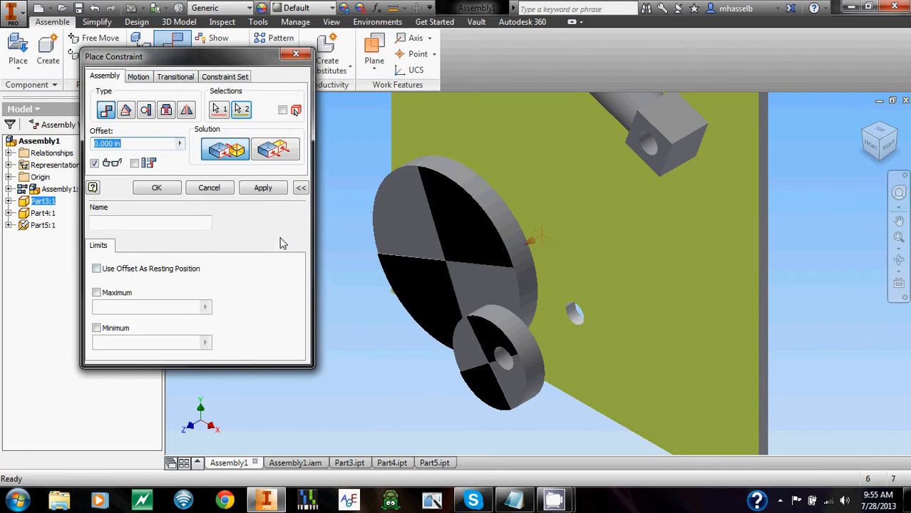
pyautogui.click(279, 189)
# Step: Mate the small disc's plain back face to the plate's front face with a 0.000 in offset and end constraint placement
pyautogui.keyDown('shift'); pyautogui.moveTo(546, 322); pyautogui.dragTo(631, 330, button='middle'); pyautogui.keyUp('shift')
pyautogui.scroll(-3, 527, 384)
pyautogui.click(521, 385)
pyautogui.scroll(3, 531, 382)
pyautogui.click(631, 329)
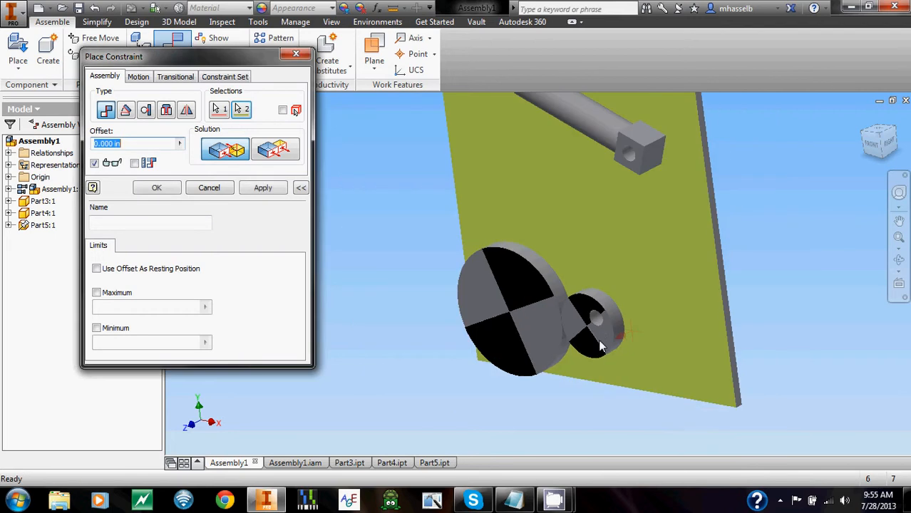
pyautogui.click(263, 187)
pyautogui.press('Escape')
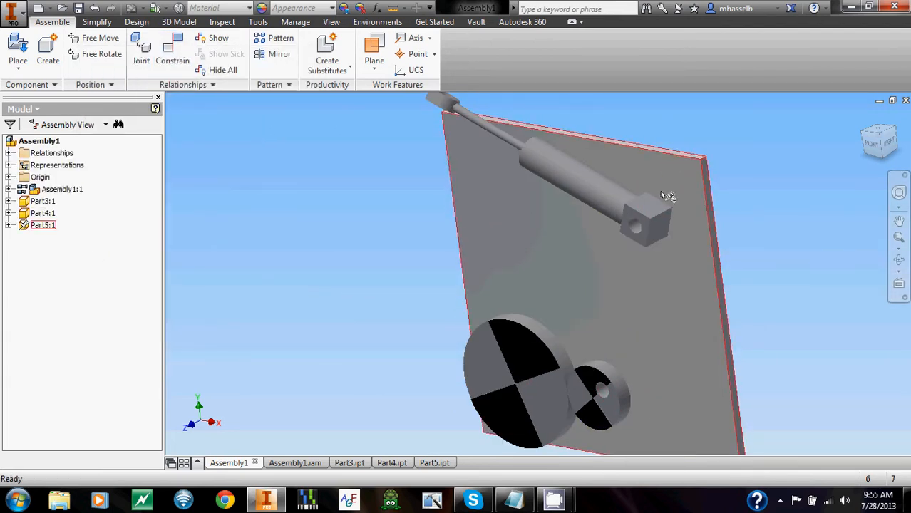
pyautogui.click(659, 210)
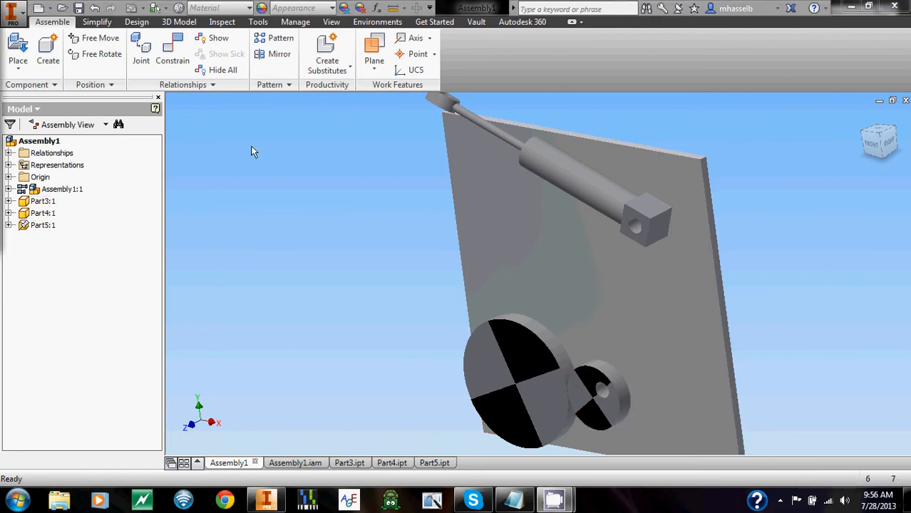
# Step: Mate the axis of the rod end's eye to the small disc's off-centre hole with a 0.000 in offset
pyautogui.click(189, 68)
pyautogui.keyDown('shift'); pyautogui.moveTo(477, 203); pyautogui.dragTo(449, 143, button='middle'); pyautogui.keyUp('shift')
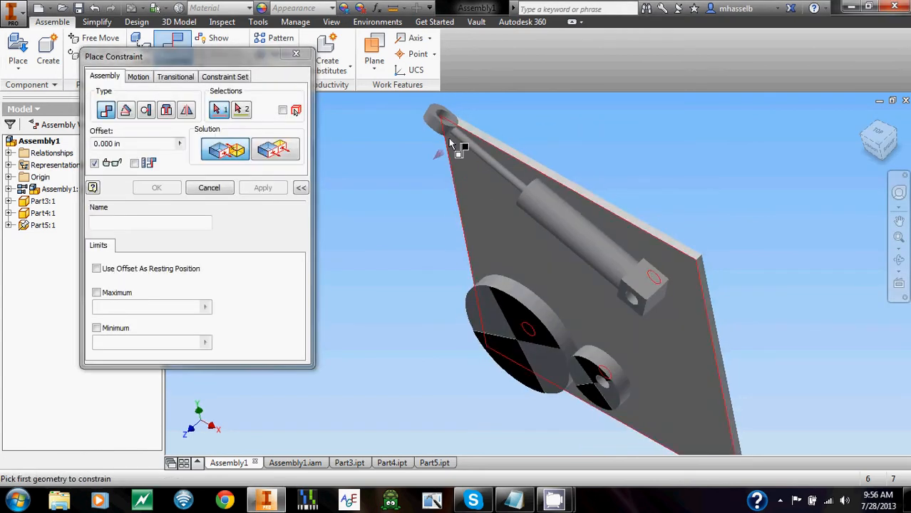
pyautogui.scroll(-4, 444, 131)
pyautogui.click(443, 141)
pyautogui.scroll(4, 447, 156)
pyautogui.keyDown('shift'); pyautogui.moveTo(491, 321); pyautogui.dragTo(504, 278, button='middle'); pyautogui.keyUp('shift')
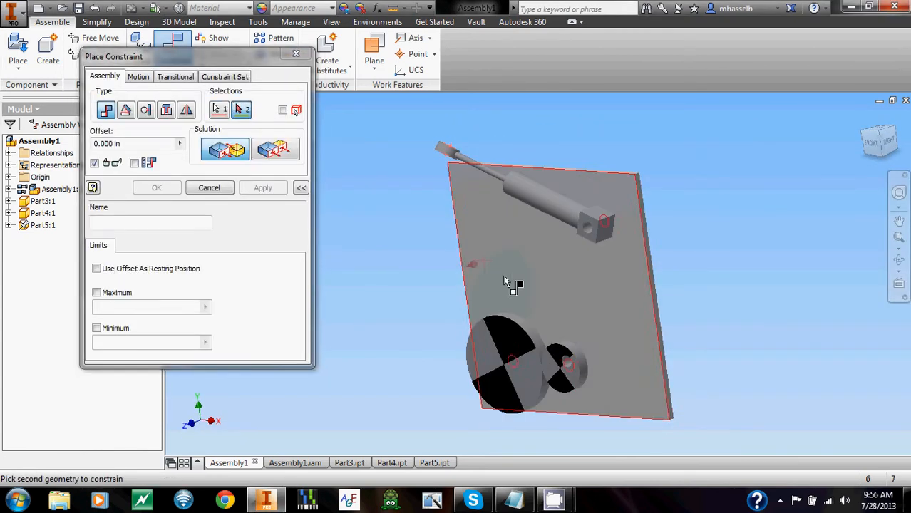
pyautogui.scroll(-5, 575, 373)
pyautogui.click(559, 329)
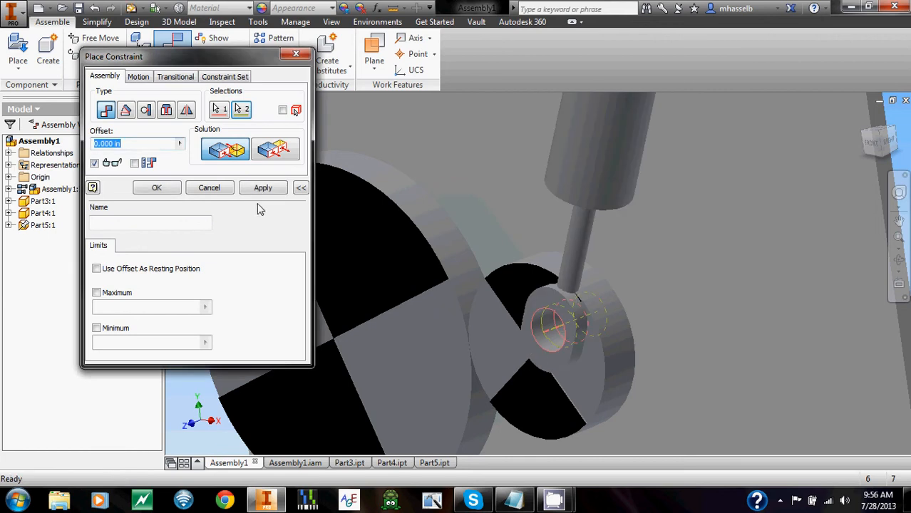
pyautogui.click(264, 190)
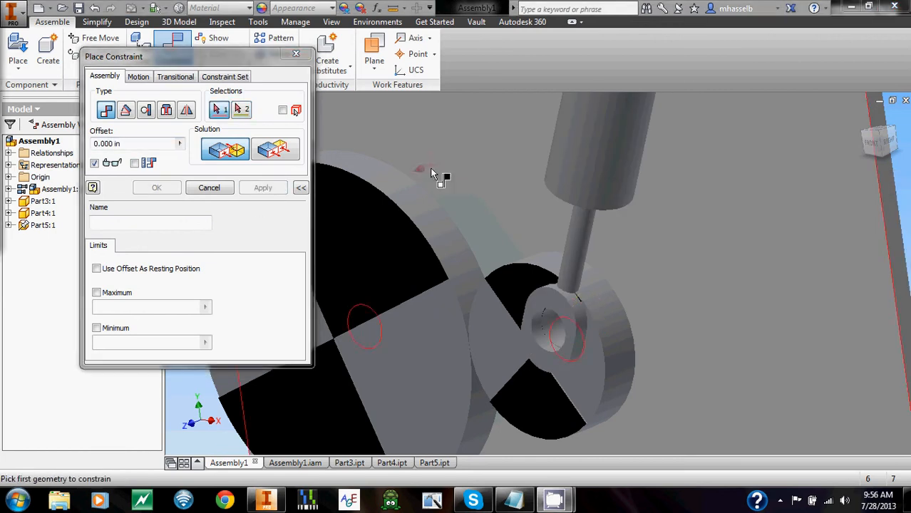
pyautogui.click(296, 55)
# Step: Move the rod end around the small disc's centre to test how the cylinder and disc move together
pyautogui.scroll(4, 629, 257)
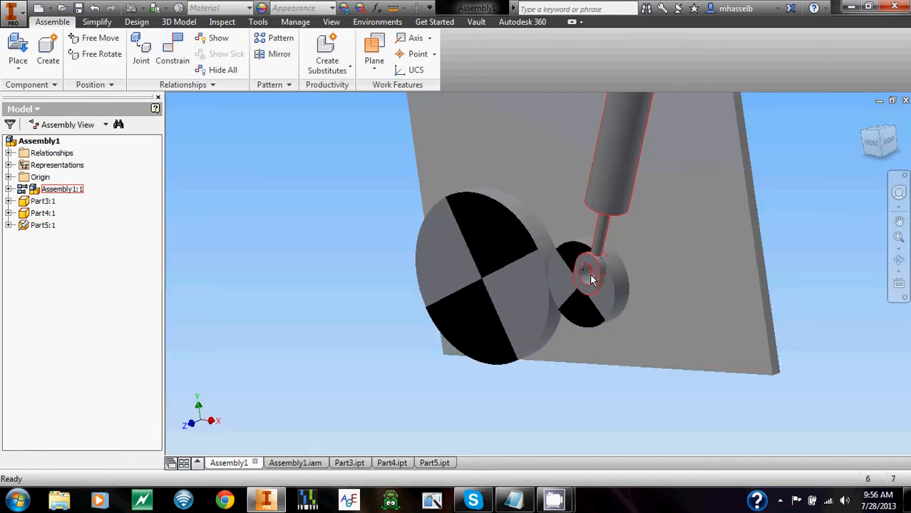
pyautogui.moveTo(598, 272); pyautogui.dragTo(571, 327)
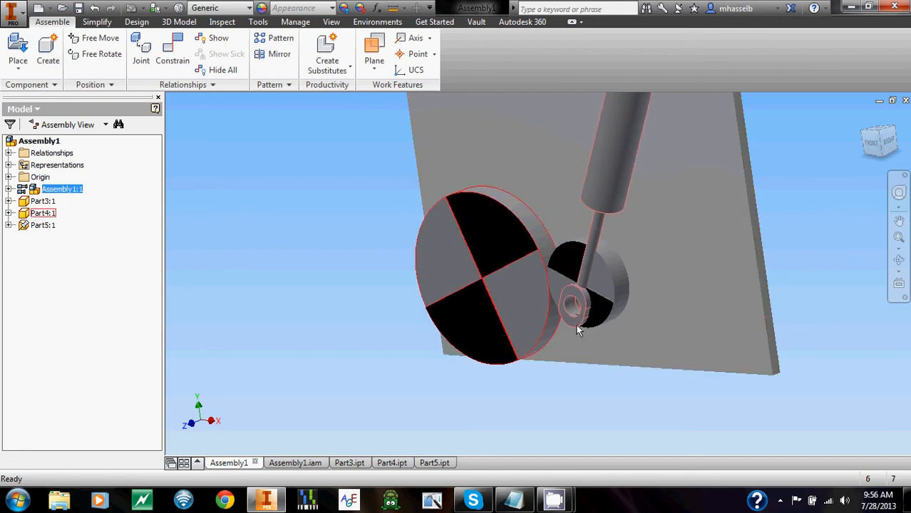
pyautogui.click(533, 286)
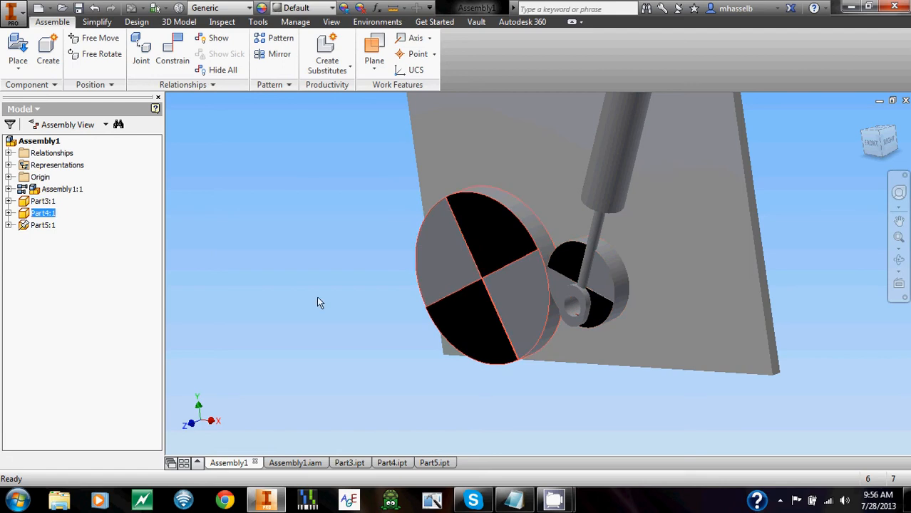
pyautogui.click(299, 305)
pyautogui.click(346, 258)
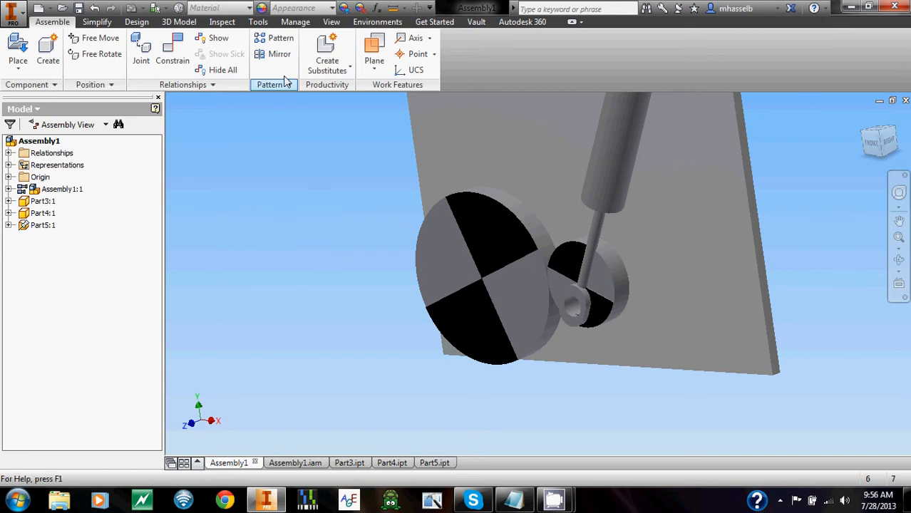
# Step: Set up a rotation motion constraint with the reverse solution, picking the small disc's face first and the large disc's face second
pyautogui.click(180, 64)
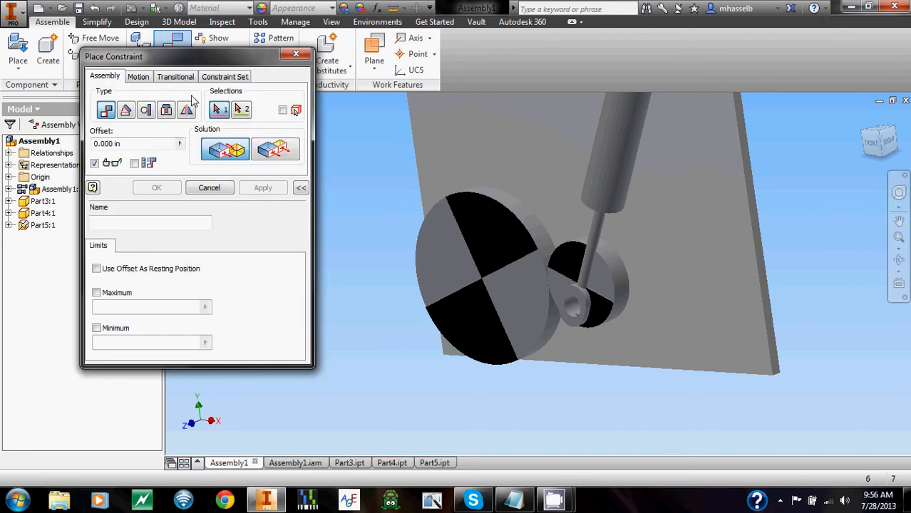
pyautogui.click(139, 78)
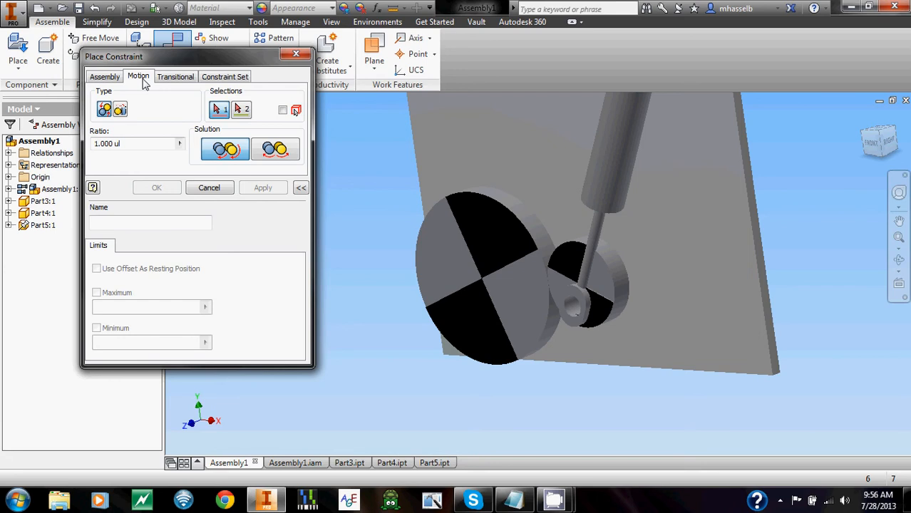
pyautogui.click(276, 152)
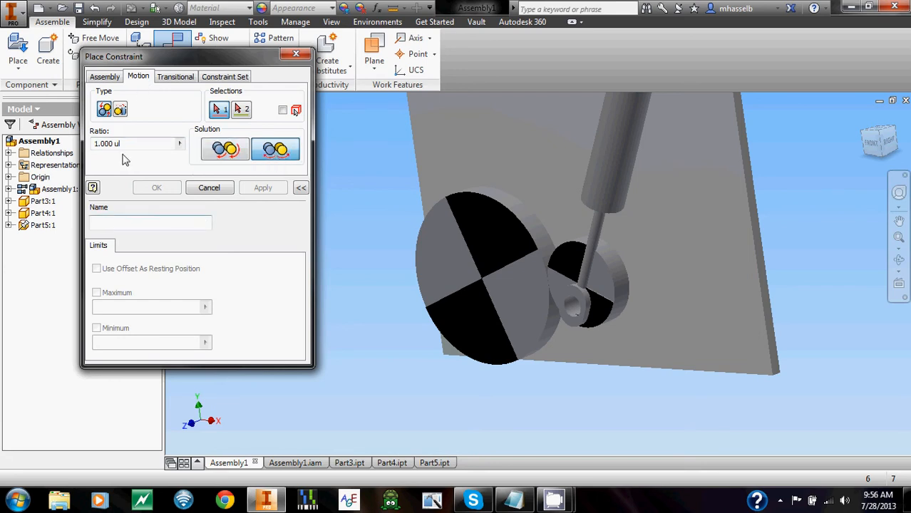
pyautogui.click(145, 142)
pyautogui.doubleClick(145, 143)
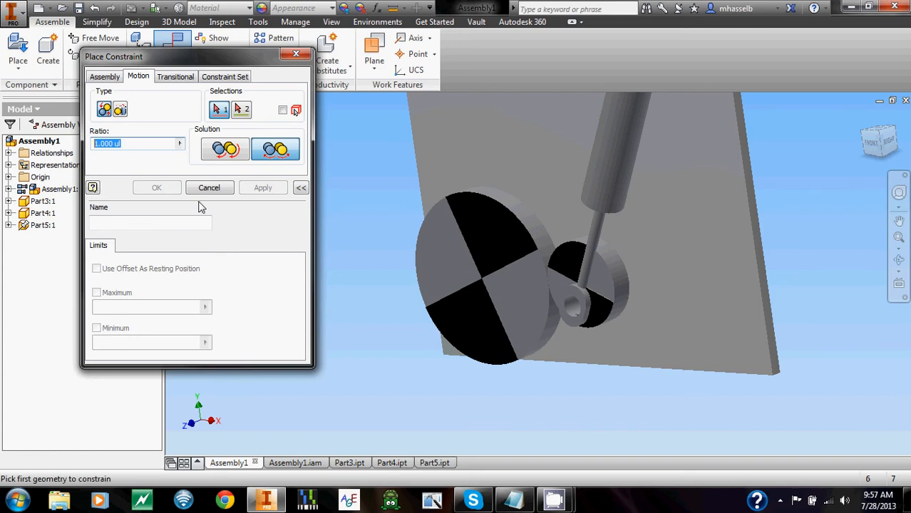
pyautogui.scroll(4, 564, 281)
pyautogui.click(589, 279)
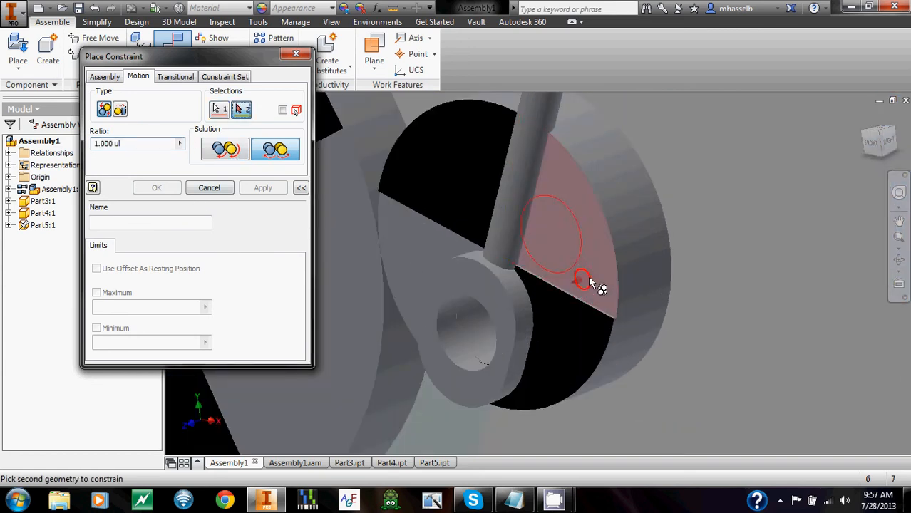
pyautogui.scroll(-3, 588, 279)
pyautogui.click(447, 296)
pyautogui.scroll(-4, 448, 298)
pyautogui.moveTo(448, 298); pyautogui.dragTo(479, 309, button='middle')
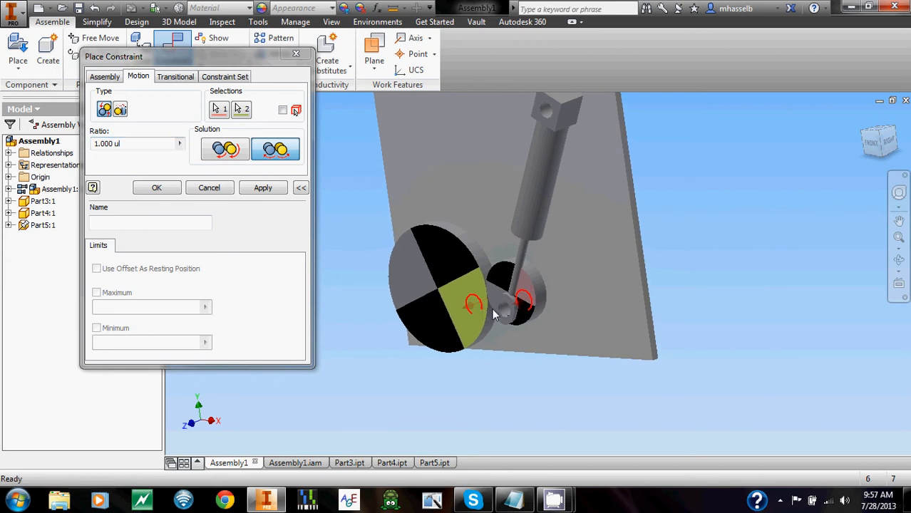
pyautogui.scroll(4, 481, 302)
pyautogui.scroll(-3, 482, 302)
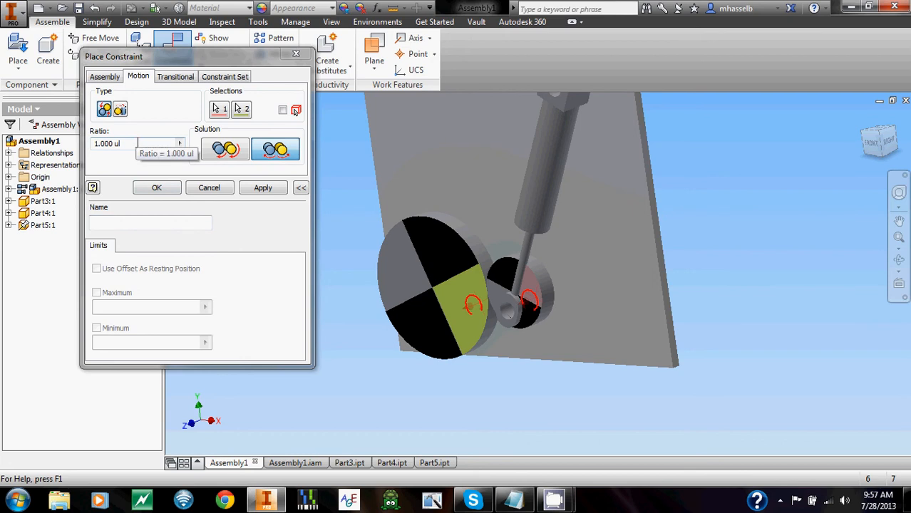
# Step: Set the motion constraint's ratio to .5 and create the constraint
pyautogui.click(145, 142)
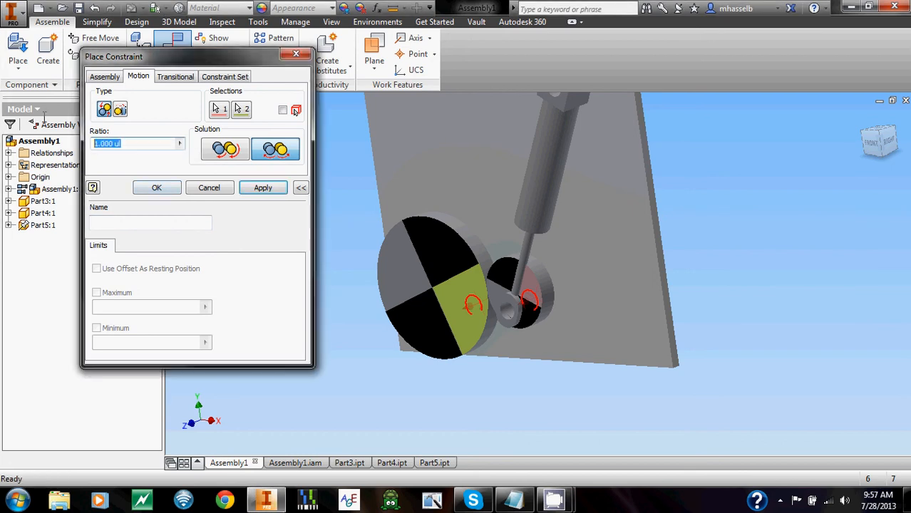
pyautogui.write('.5')
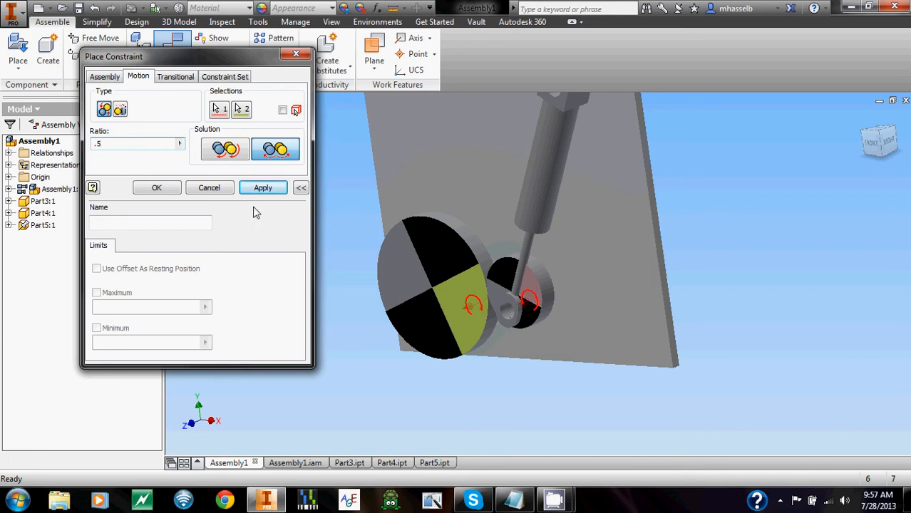
pyautogui.click(167, 191)
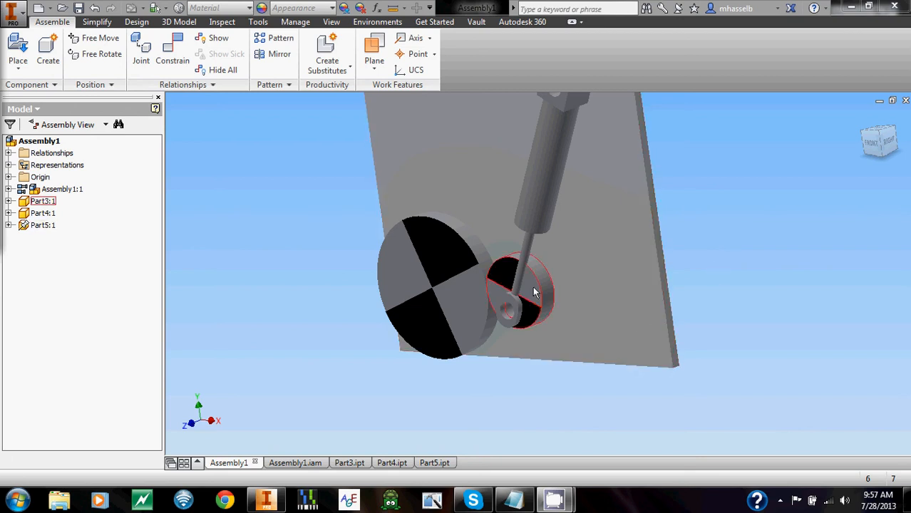
# Step: Swing the rod end around the small disc's centre to test the linked rotation of both discs
pyautogui.moveTo(534, 287); pyautogui.dragTo(526, 321, button='middle')
pyautogui.moveTo(508, 345)
pyautogui.mouseDown()
pyautogui.moveTo(549, 340)
pyautogui.moveTo(534, 266)
pyautogui.moveTo(463, 259)
pyautogui.moveTo(492, 387)
pyautogui.moveTo(542, 273)
pyautogui.moveTo(476, 359)
pyautogui.moveTo(520, 334)
pyautogui.mouseUp()
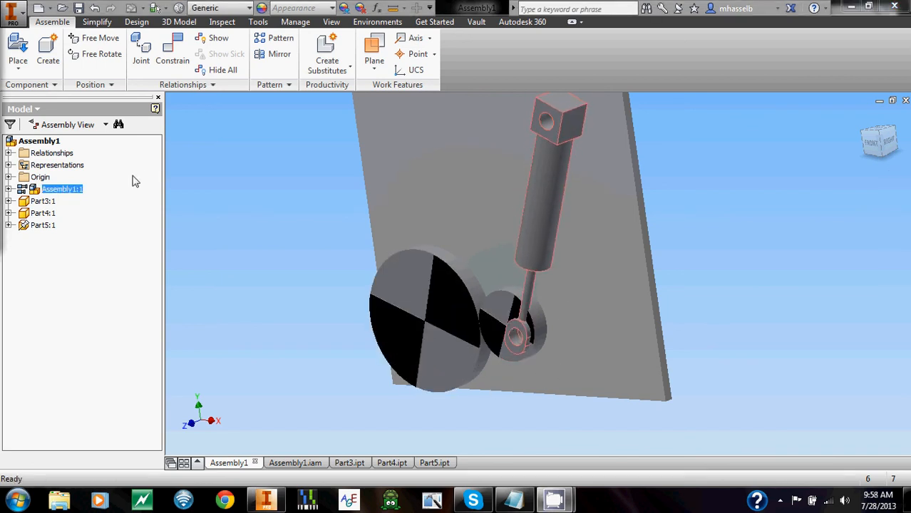